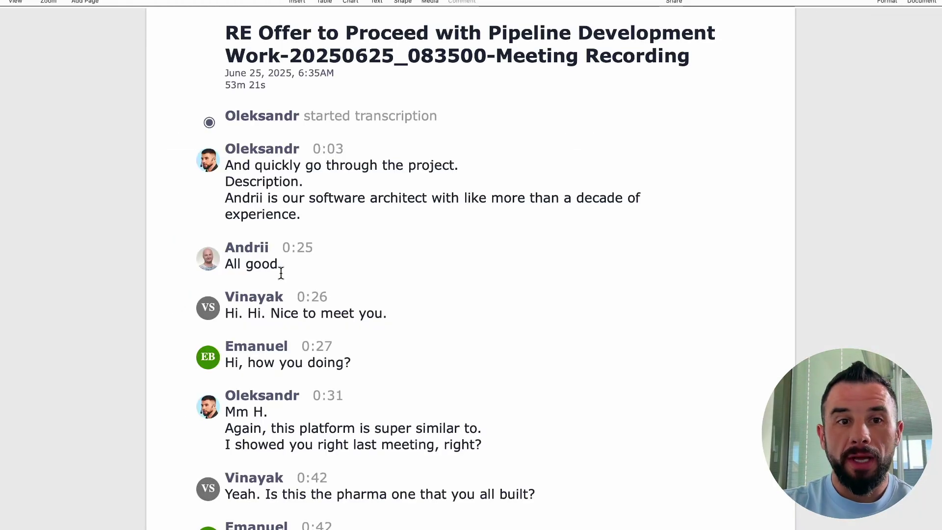
- Scroll through the whole meeting transcript in Pages from top to bottom
scroll(356, 65, down, 5)
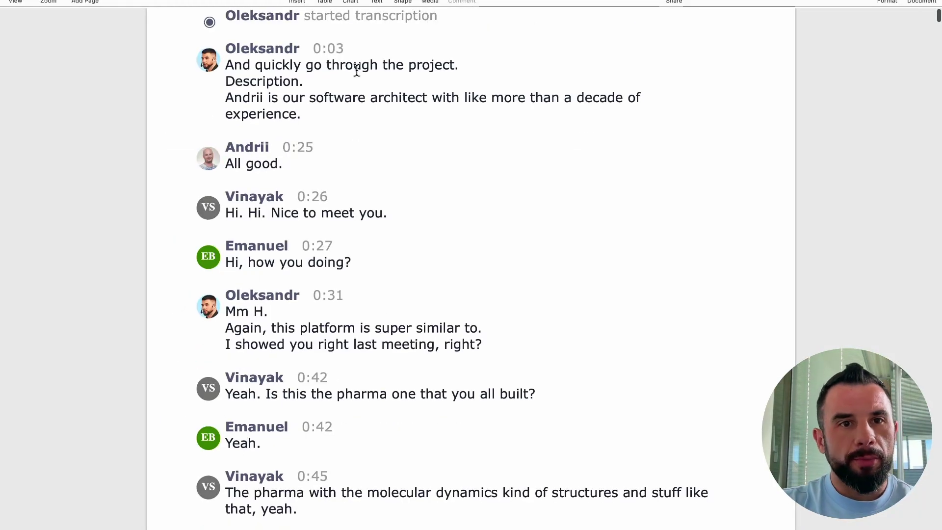
scroll(356, 69, down, 1)
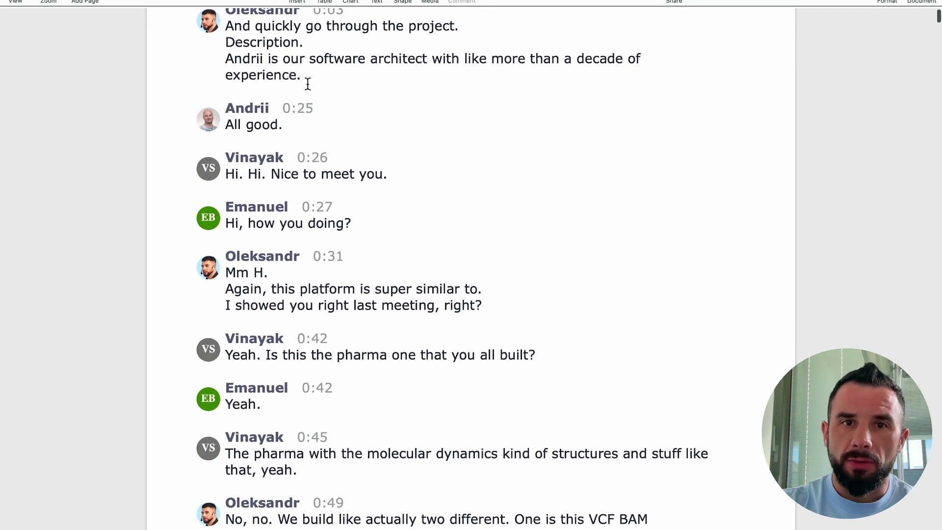
scroll(308, 84, down, 3)
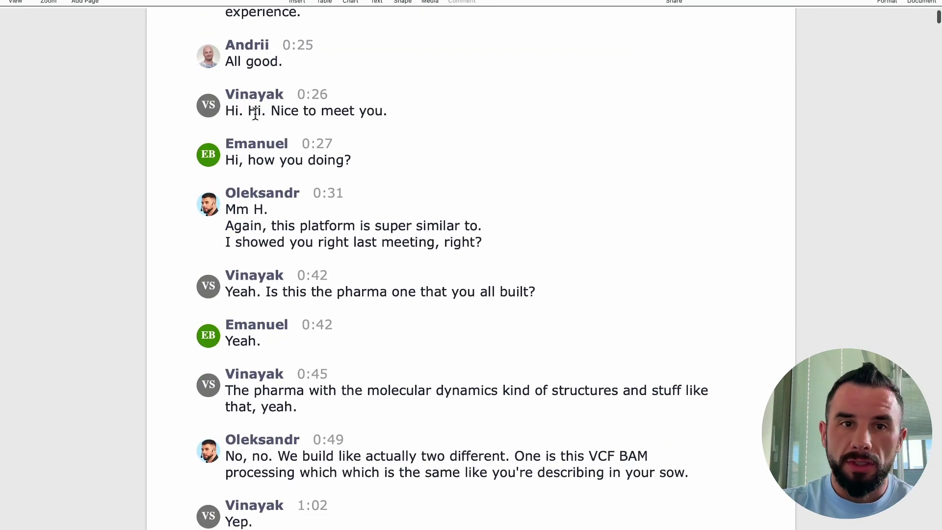
scroll(255, 113, down, 4)
scroll(255, 113, down, 1)
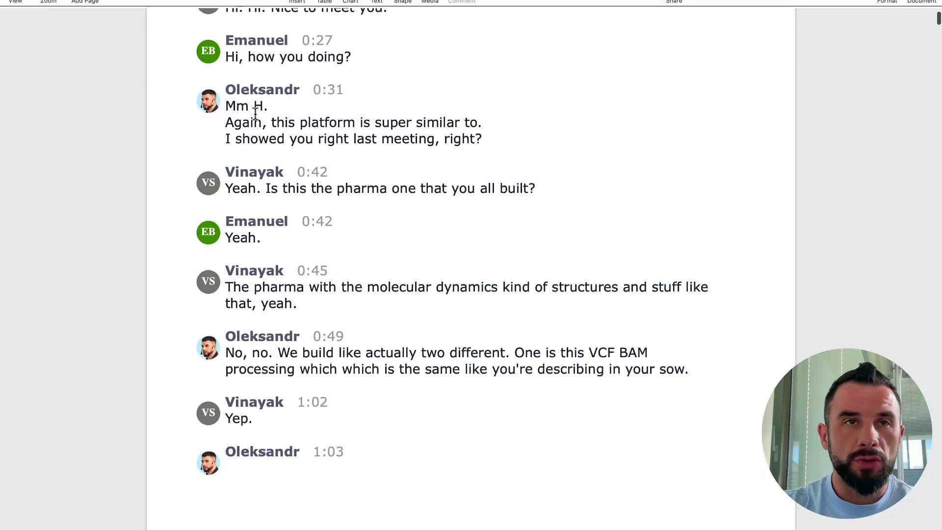
scroll(255, 113, down, 10)
scroll(326, 147, up, 15)
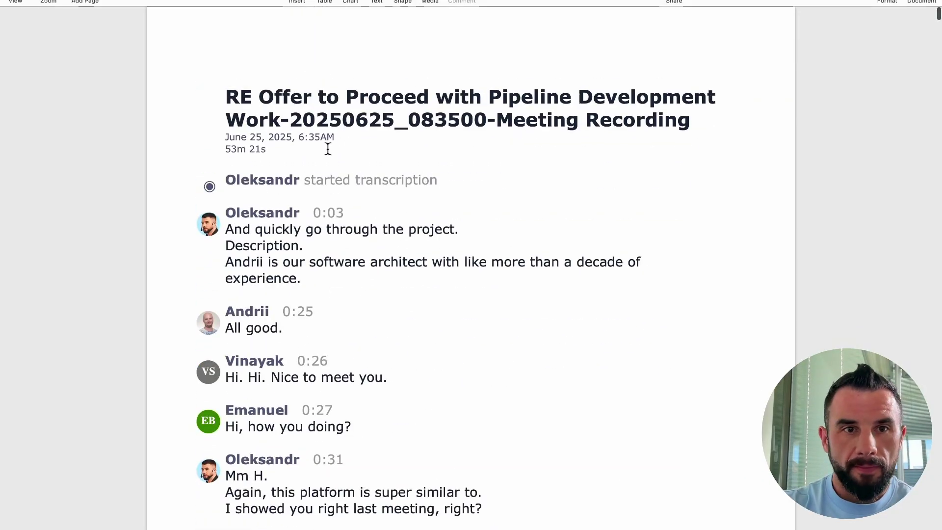
scroll(326, 151, down, 20)
scroll(328, 148, down, 20)
scroll(328, 149, down, 20)
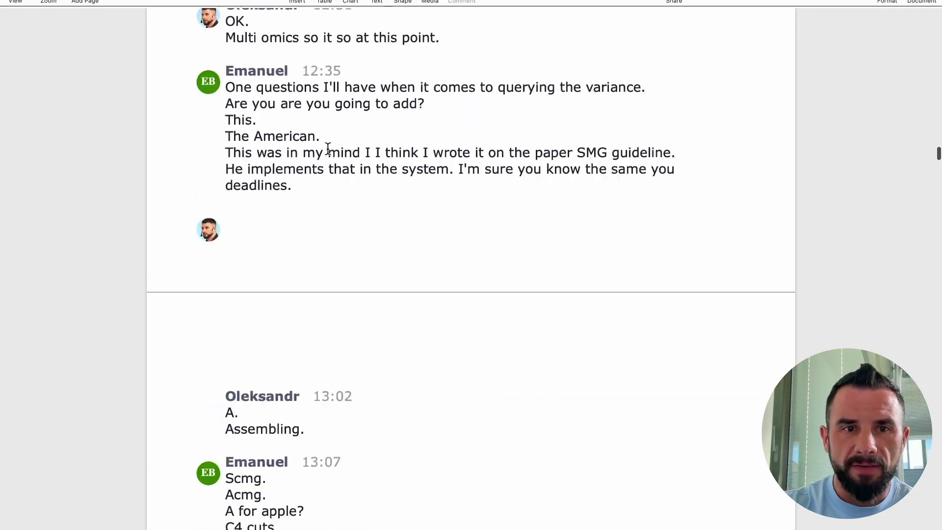
scroll(328, 148, down, 20)
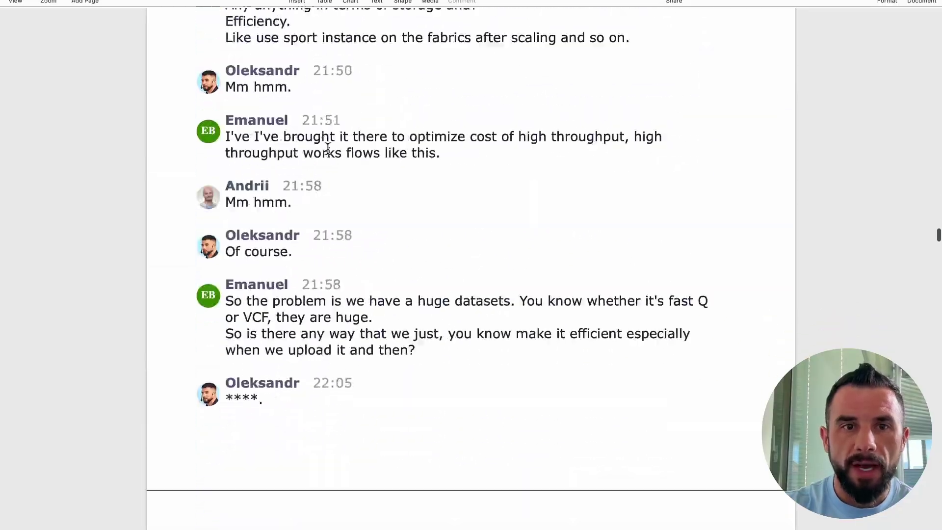
scroll(328, 149, down, 20)
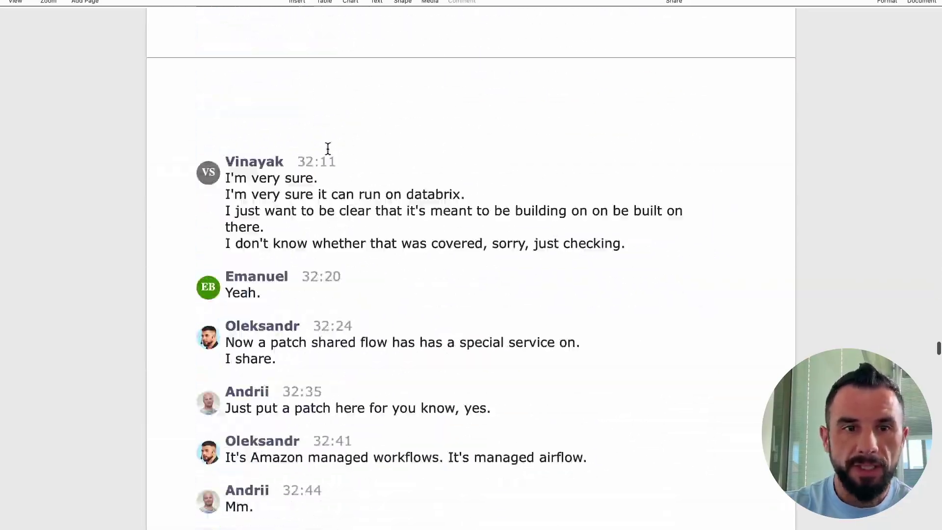
scroll(327, 149, down, 20)
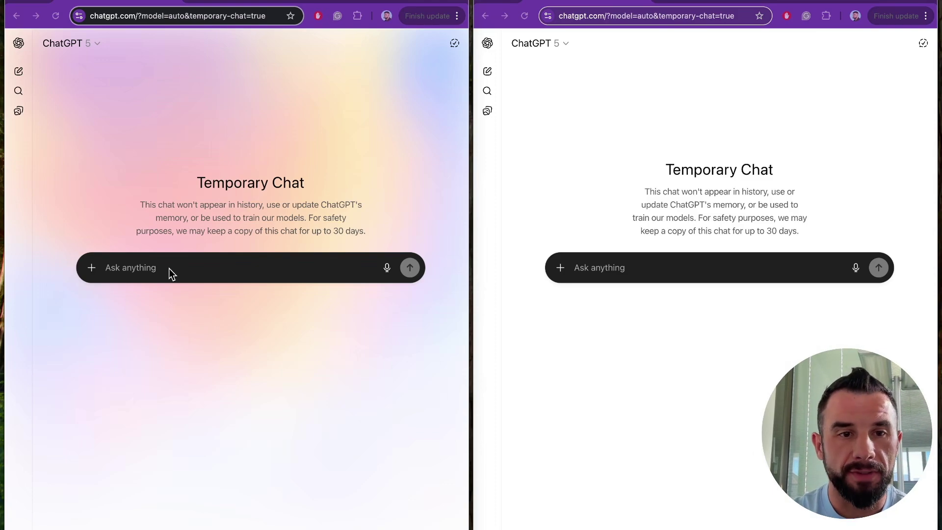
- Attach the RE_ Offer .docx meeting notes to both the left and right chats
click(91, 268)
click(92, 267)
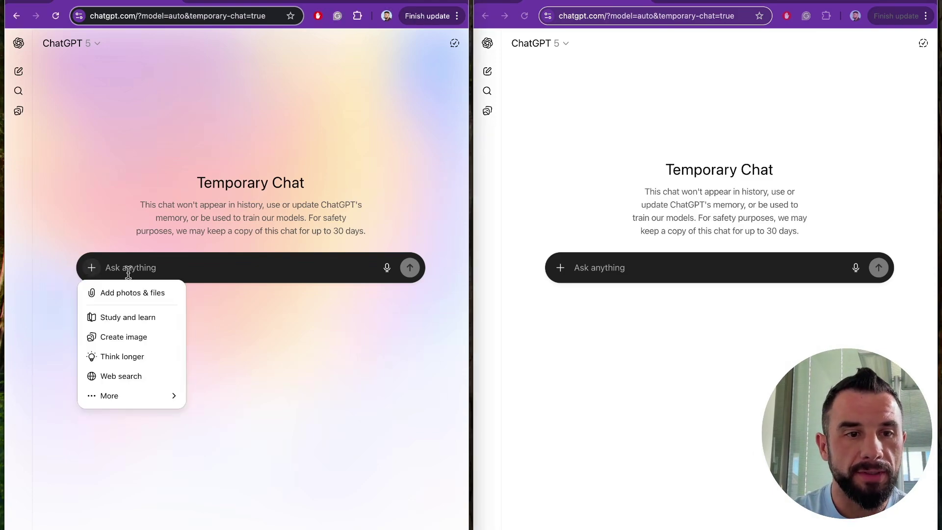
click(127, 293)
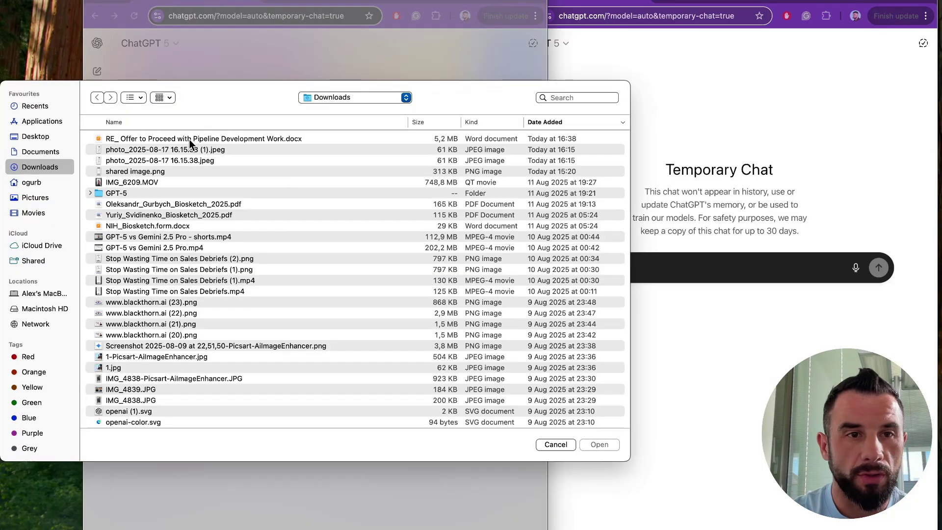
double_click(190, 140)
click(560, 267)
click(596, 293)
double_click(534, 142)
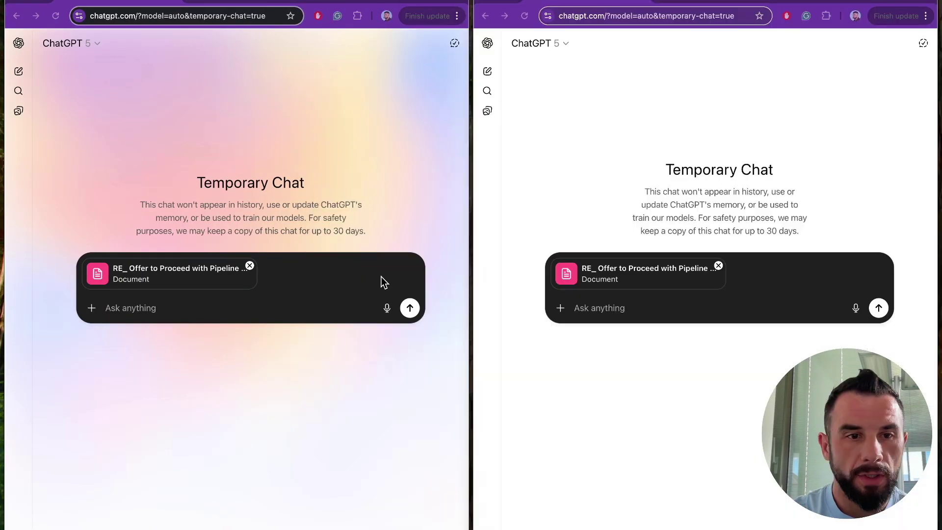
- Send 'Turn these notes into action items.' in the left chat
click(194, 312)
text(Turn these notes into action items.)
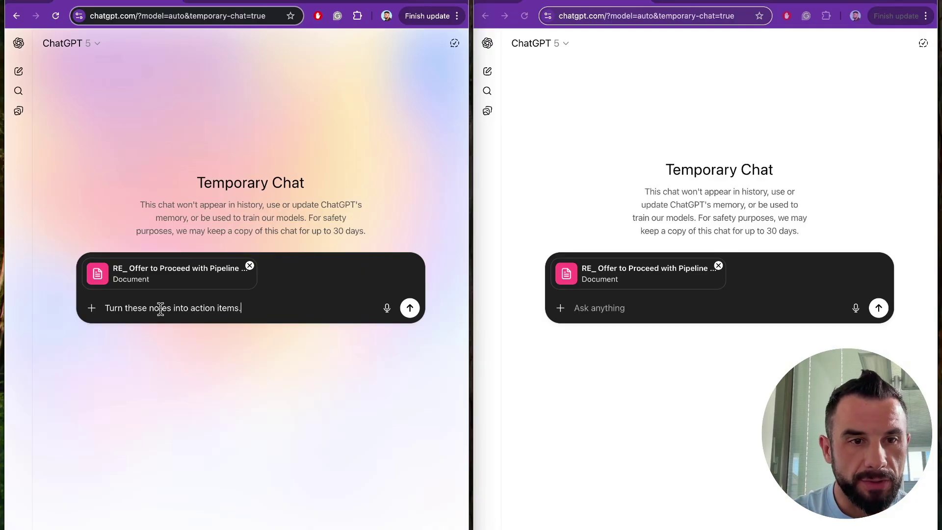
key(Return)
- Review the reply's modular engine and pharmacogenomics items, then paste the role-based prompt on the right
drag(93, 215, 229, 230)
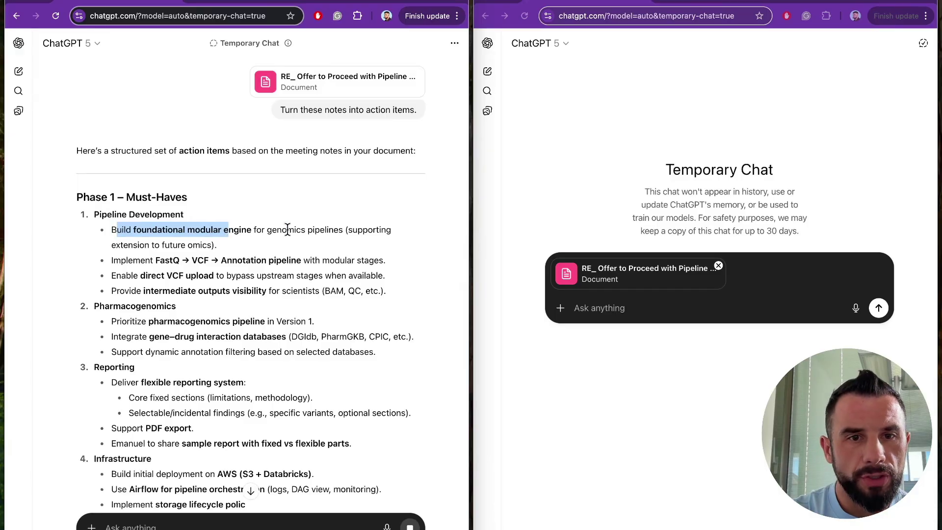
scroll(246, 206, down, 3)
drag(133, 120, 222, 120)
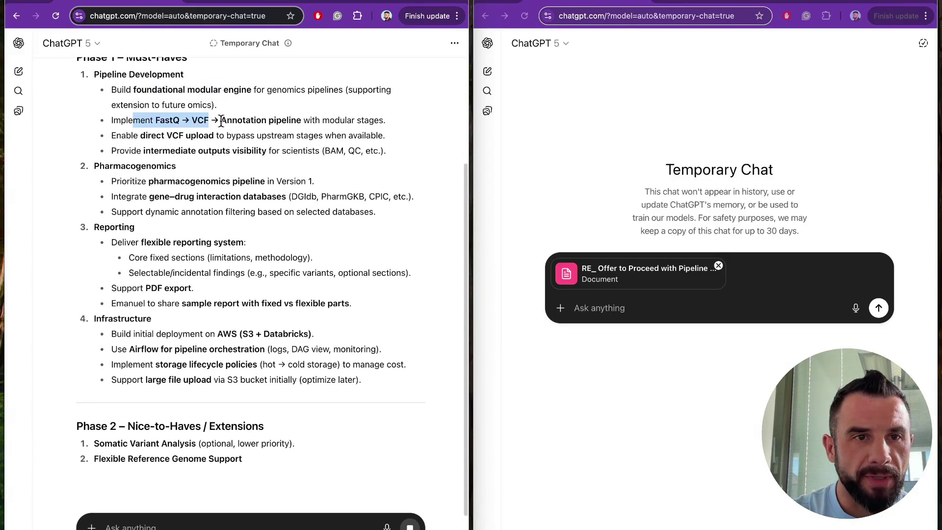
drag(120, 151, 190, 151)
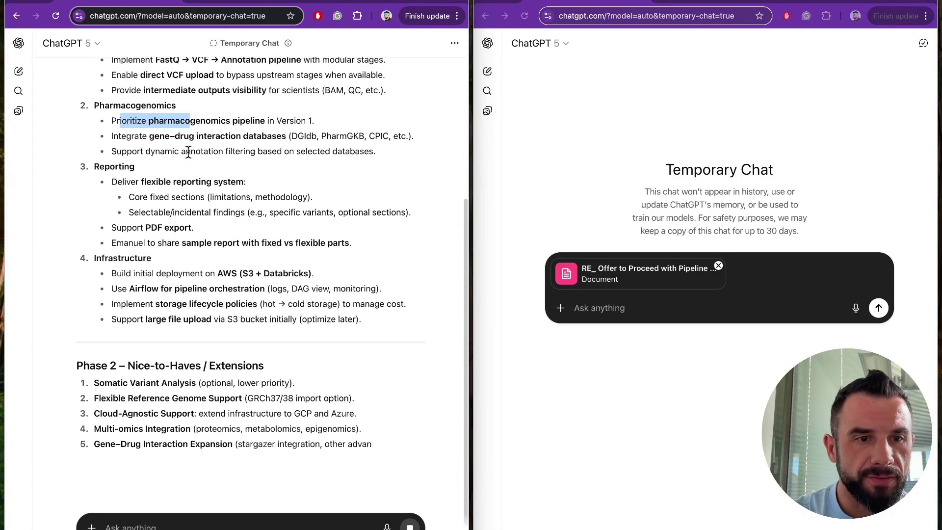
scroll(196, 225, up, 6)
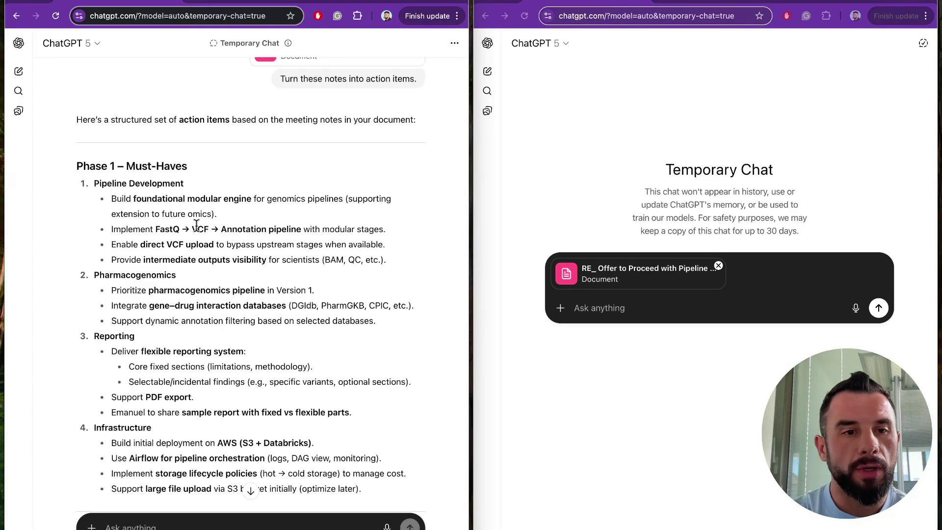
scroll(197, 224, down, 1)
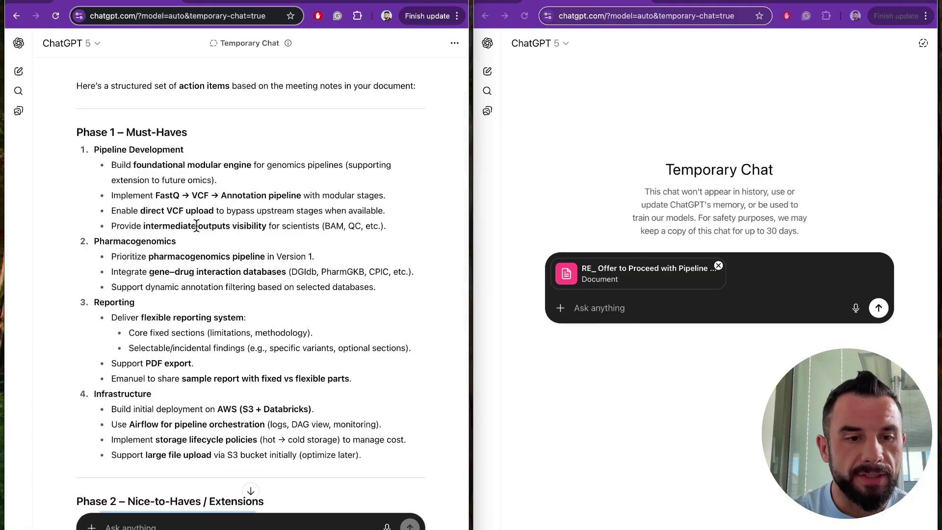
click(580, 309)
text(You are an operations manager at a startup. Turn these notes into action items.)
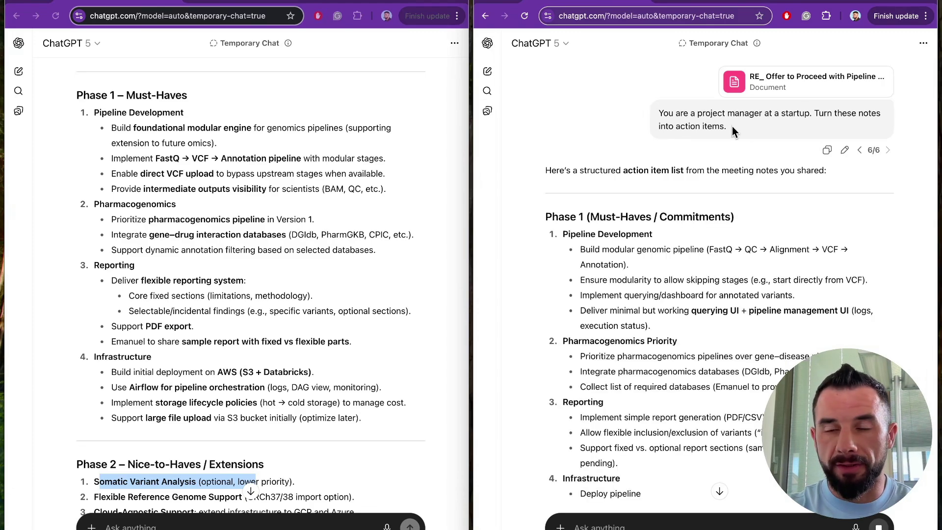
- Highlight 'a project manager' in the sent right-chat prompt to point out the assigned role
drag(728, 127, 700, 117)
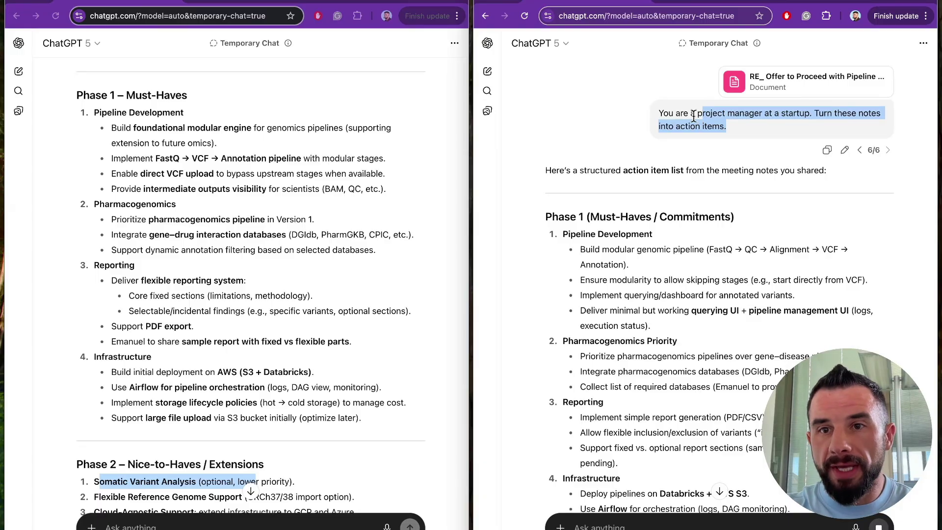
click(695, 117)
drag(690, 114, 809, 114)
drag(690, 114, 757, 114)
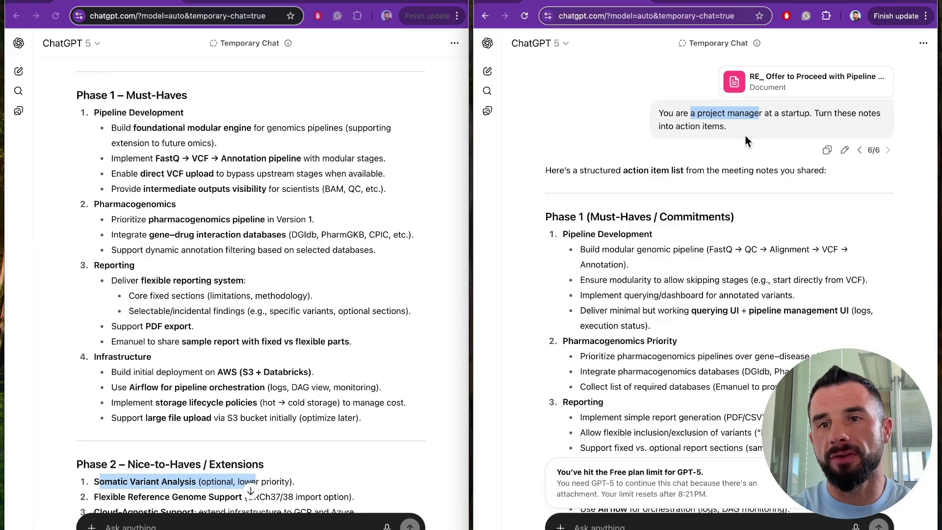
click(717, 117)
scroll(718, 116, down, 1)
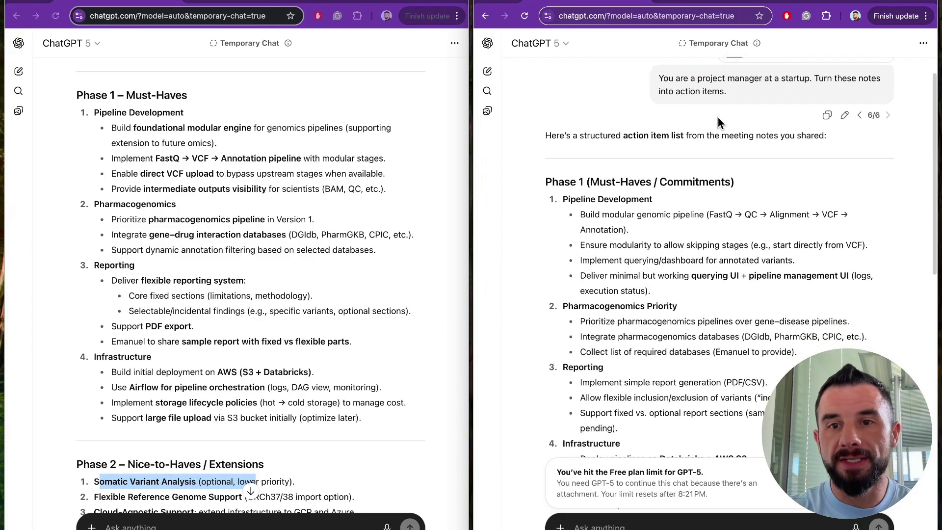
scroll(684, 163, down, 3)
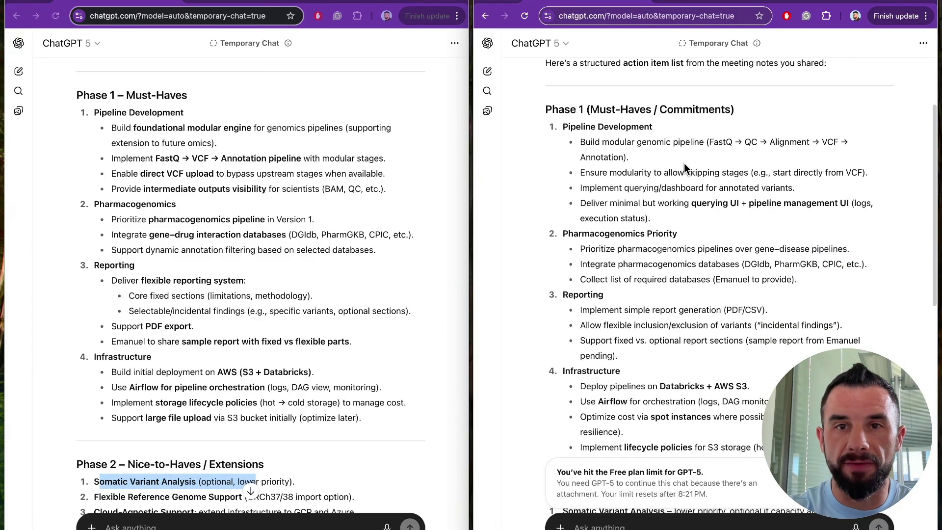
scroll(171, 147, down, 1)
scroll(169, 144, up, 2)
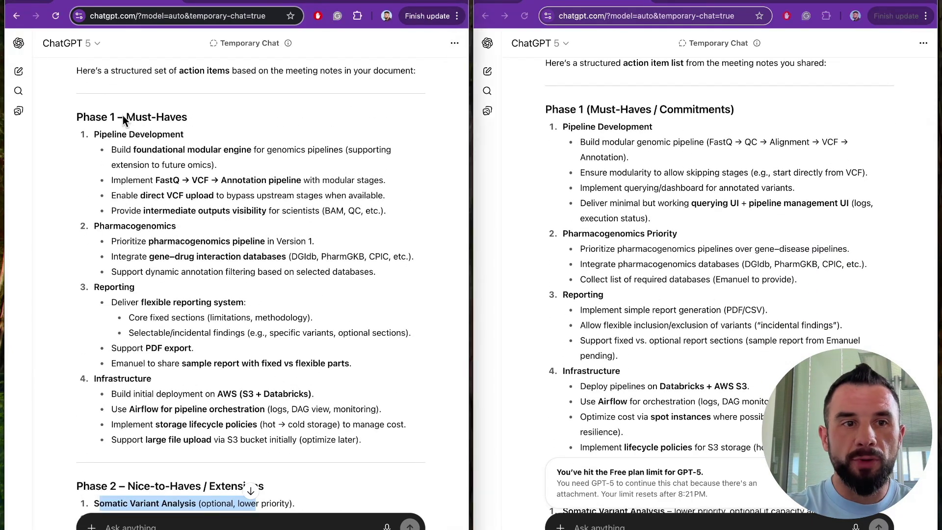
click(94, 129)
drag(94, 129, 214, 373)
click(199, 331)
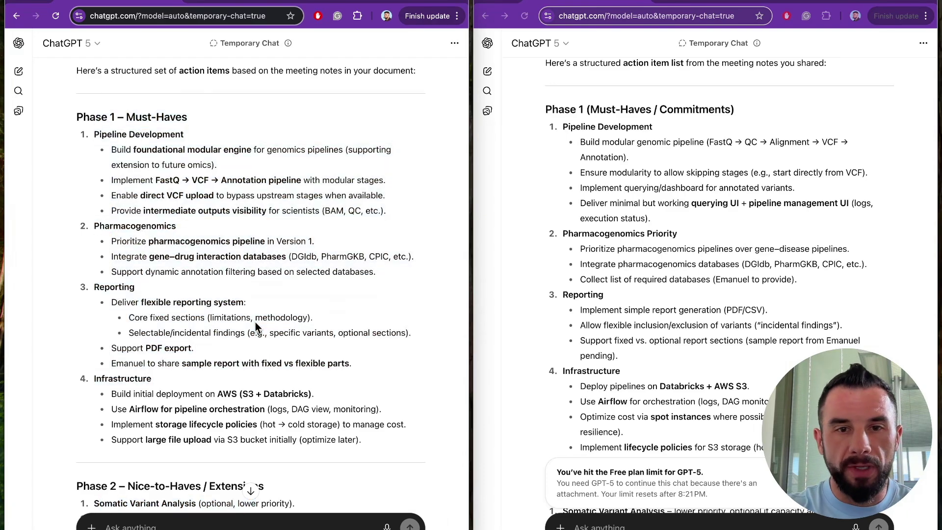
scroll(623, 225, down, 1)
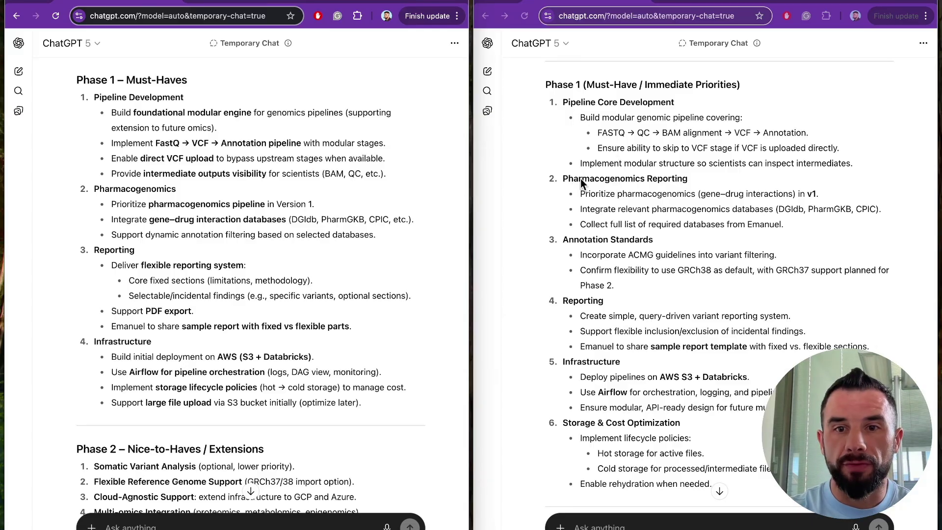
scroll(575, 240, down, 3)
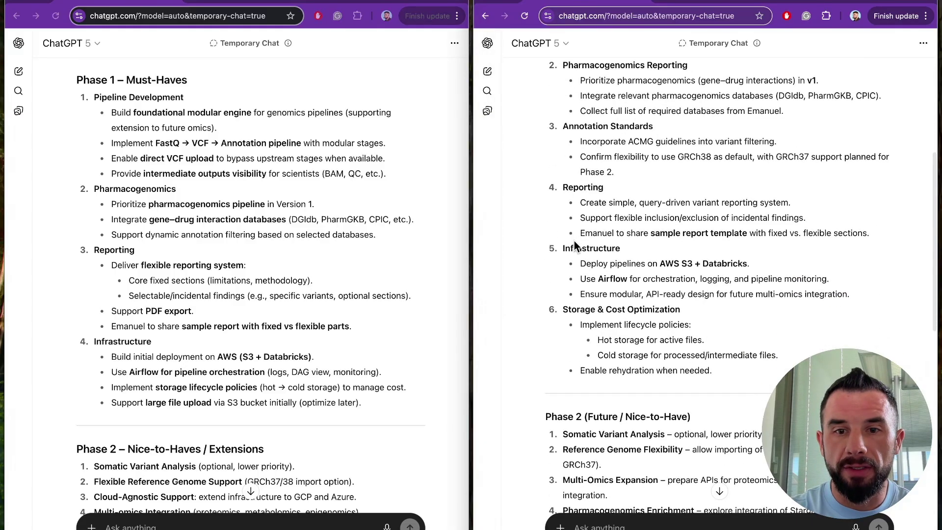
drag(564, 308, 659, 307)
scroll(634, 335, down, 2)
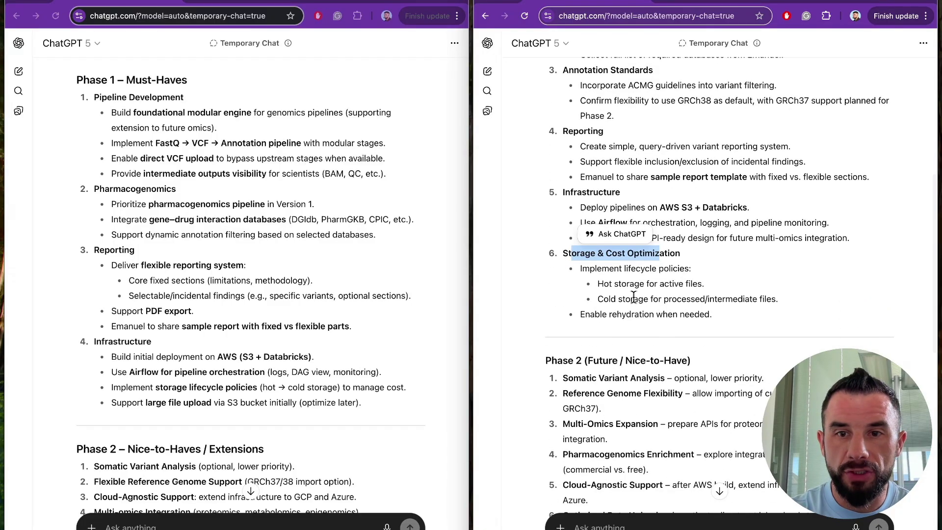
drag(586, 253, 640, 254)
click(169, 180)
scroll(169, 179, down, 5)
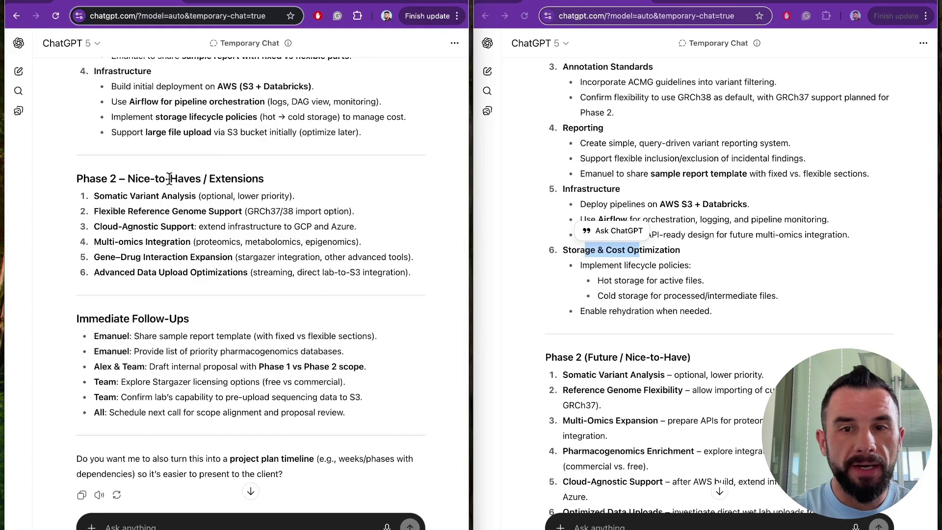
scroll(520, 312, down, 4)
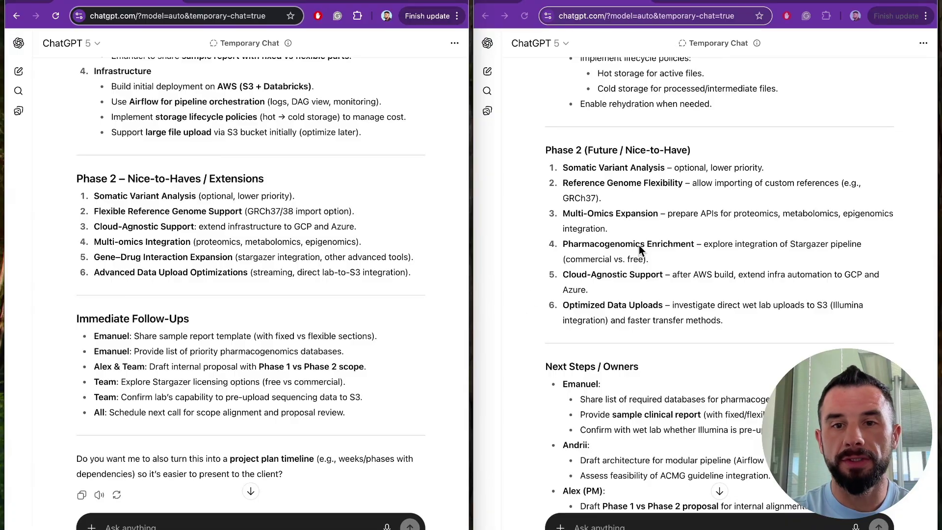
scroll(681, 216, down, 4)
scroll(681, 217, down, 3)
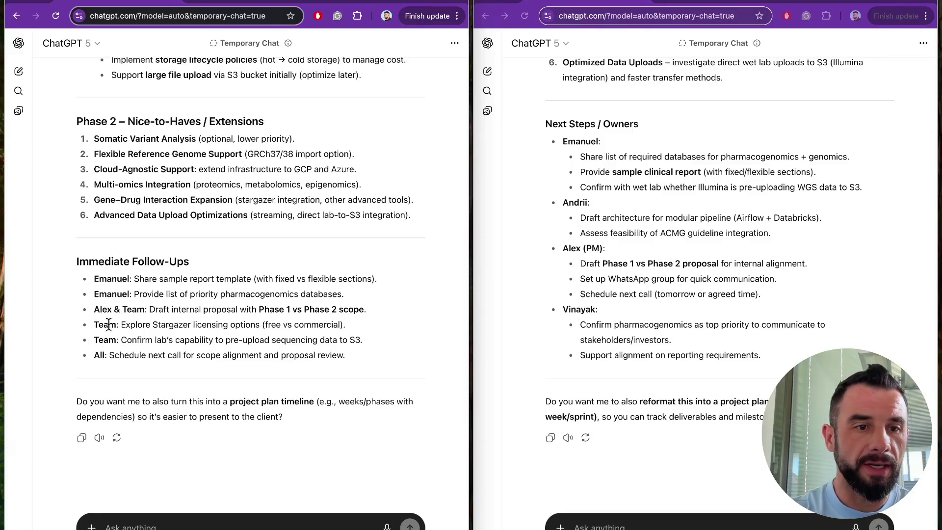
drag(94, 356, 217, 355)
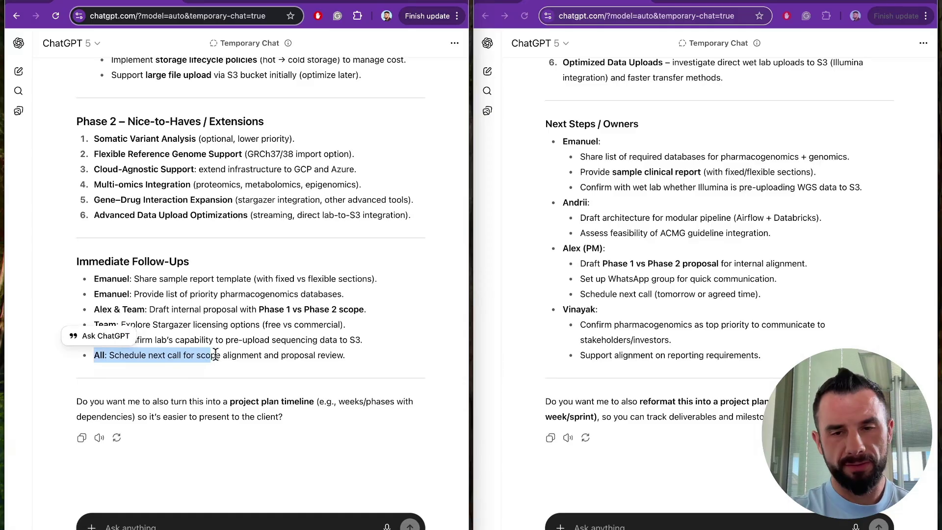
click(193, 349)
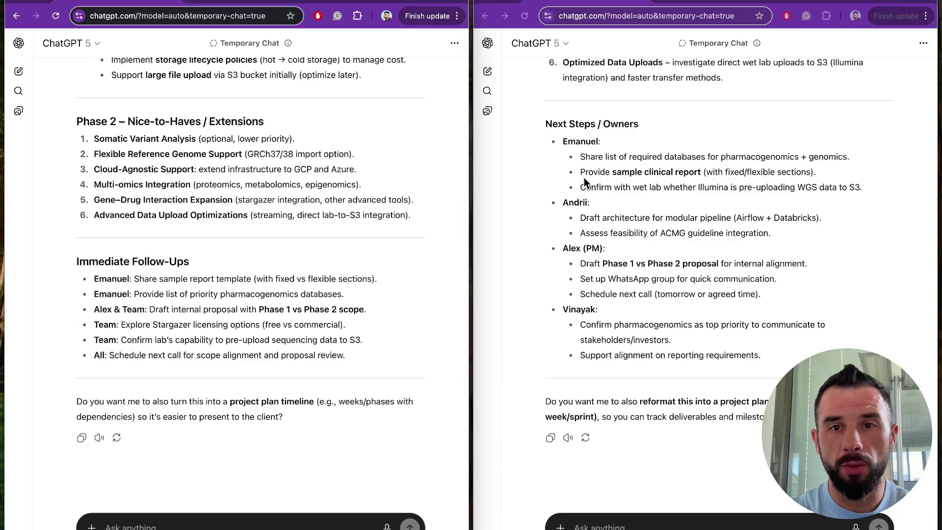
click(595, 145)
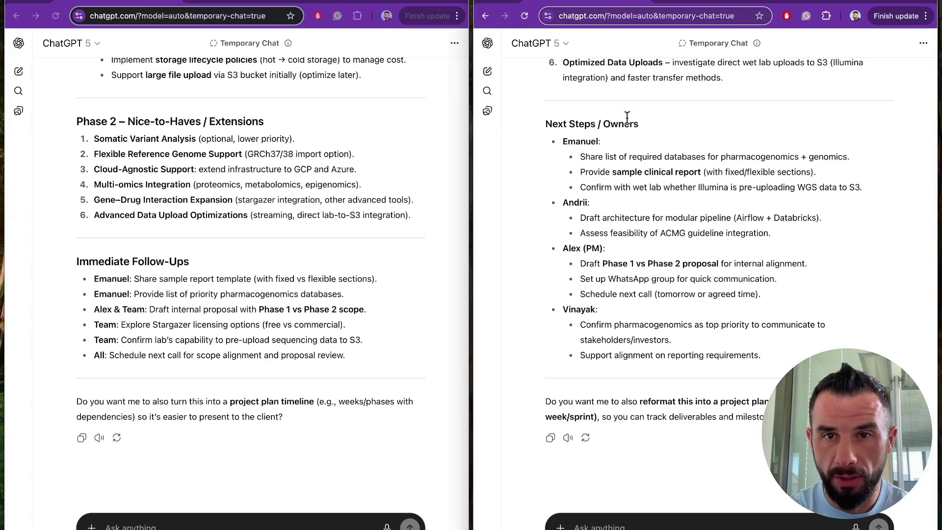
drag(580, 147, 619, 188)
click(619, 188)
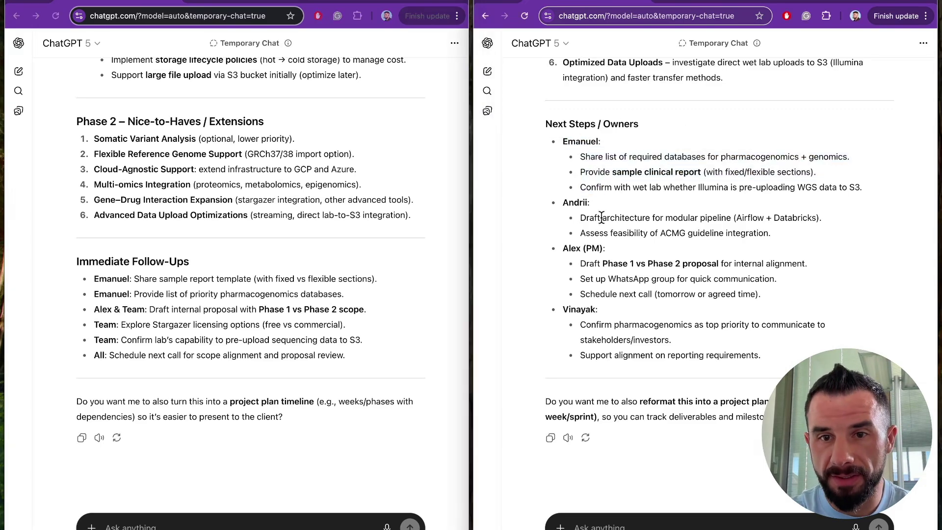
drag(596, 156, 609, 188)
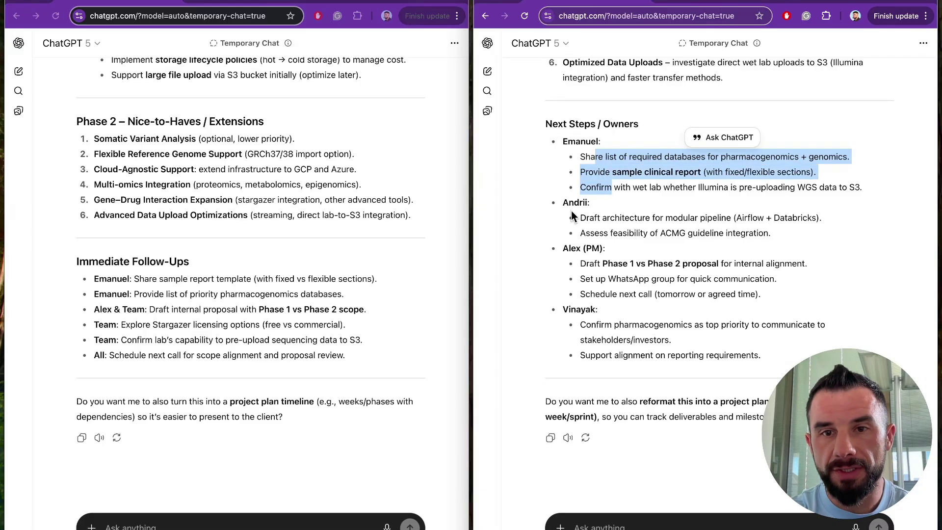
drag(580, 218, 599, 230)
click(576, 265)
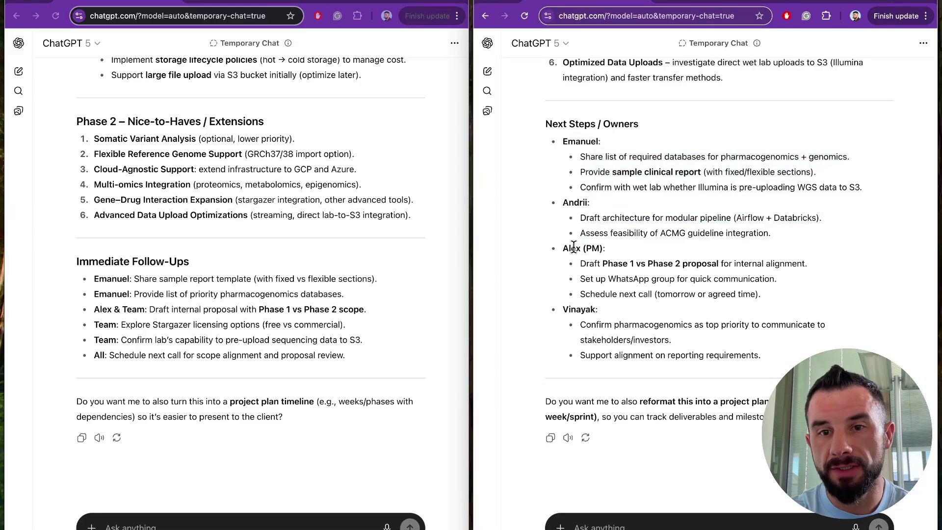
drag(580, 263, 617, 295)
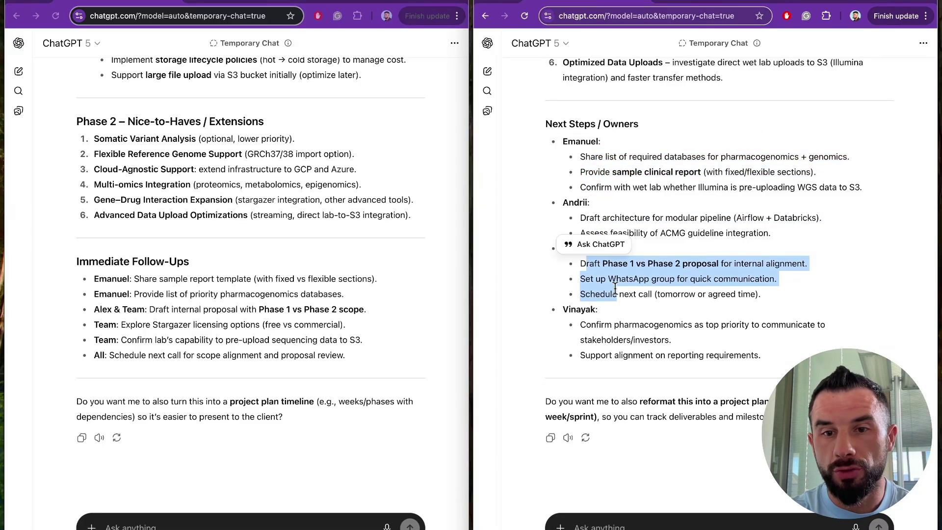
drag(581, 325, 628, 340)
right_click(641, 340)
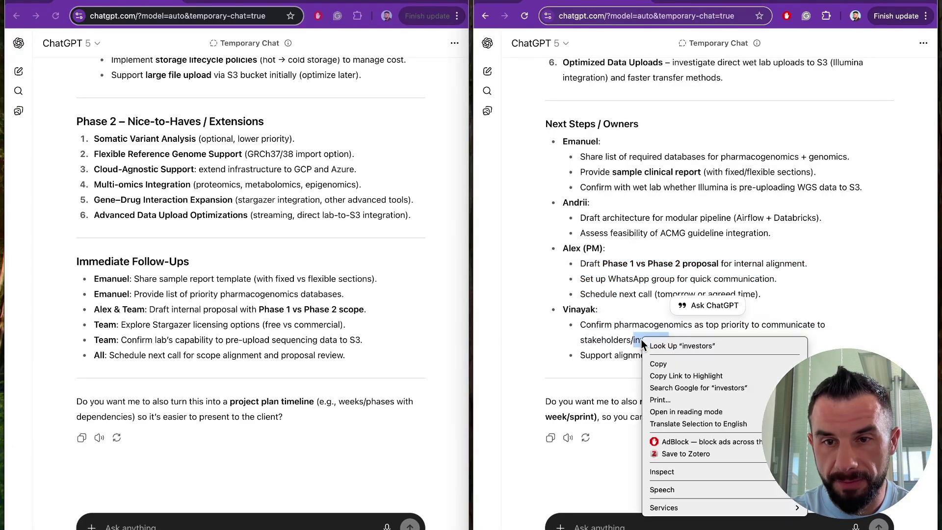
click(599, 298)
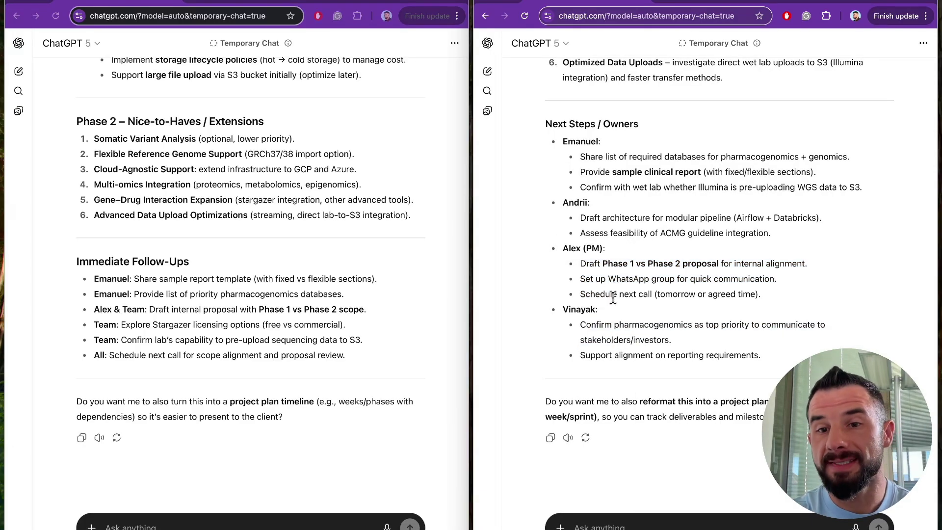
drag(655, 294, 742, 295)
click(638, 253)
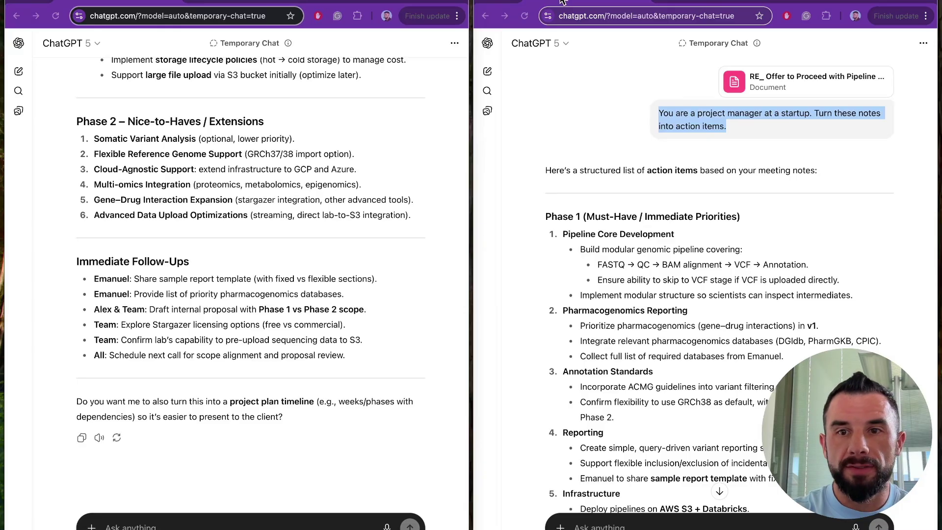
- Swap the chat windows and resubmit the first prompt with a Context paragraph of roles, sides and June 25
drag(563, 2, 196, 5)
mouse_move(38, 4)
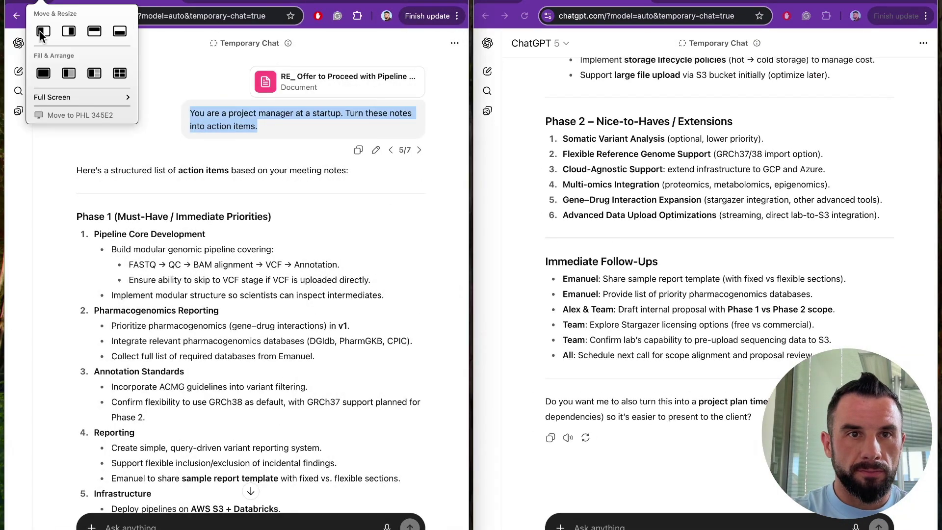
drag(194, 114, 269, 126)
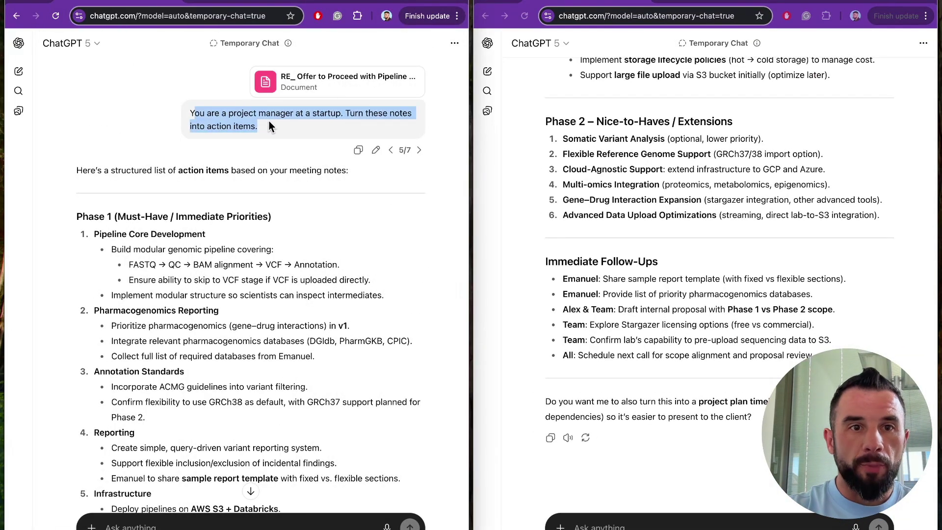
click(591, 115)
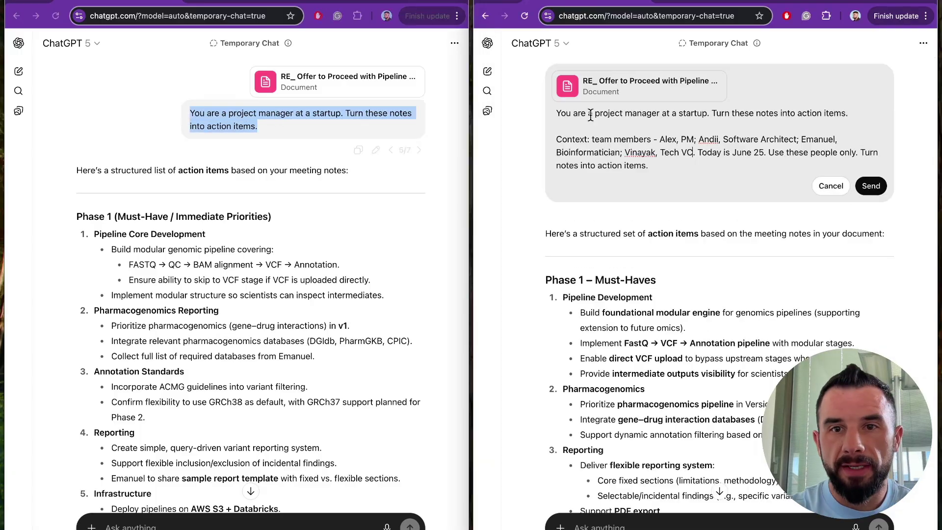
drag(557, 114, 859, 117)
click(609, 142)
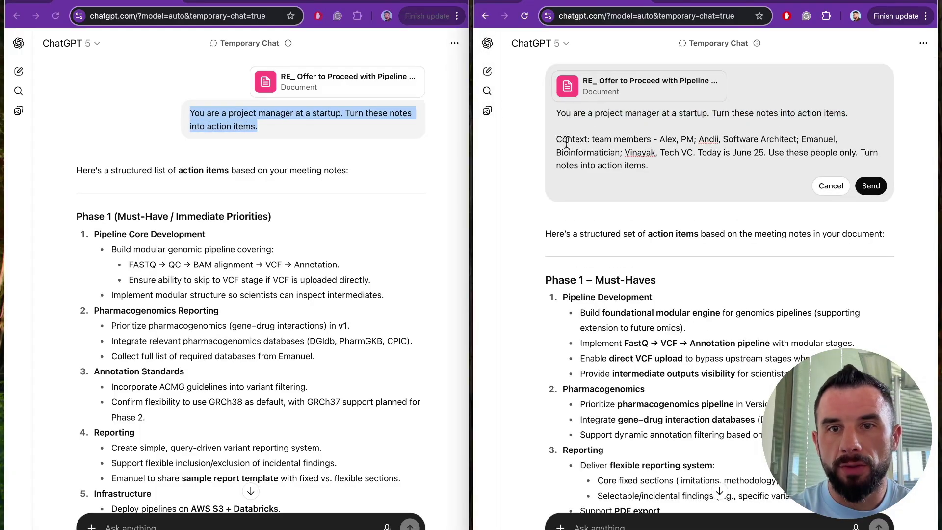
key(ctrl+z)
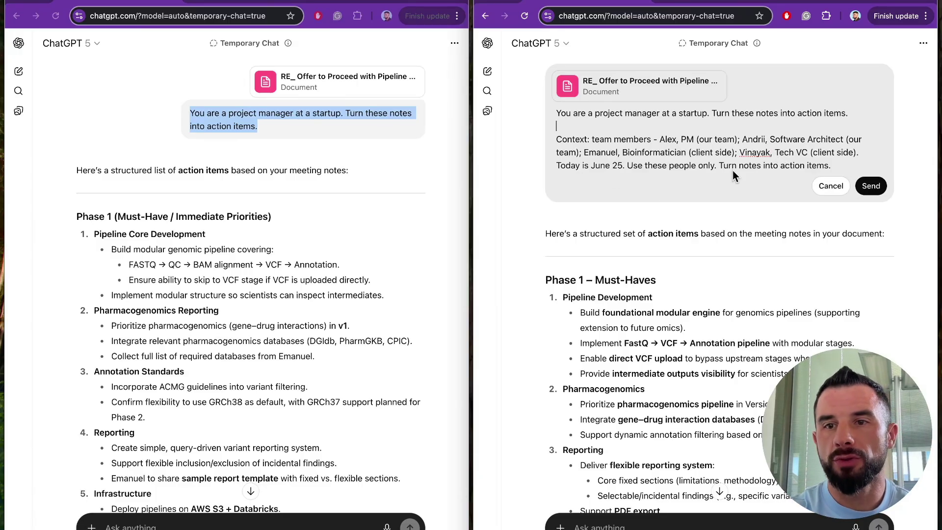
click(872, 186)
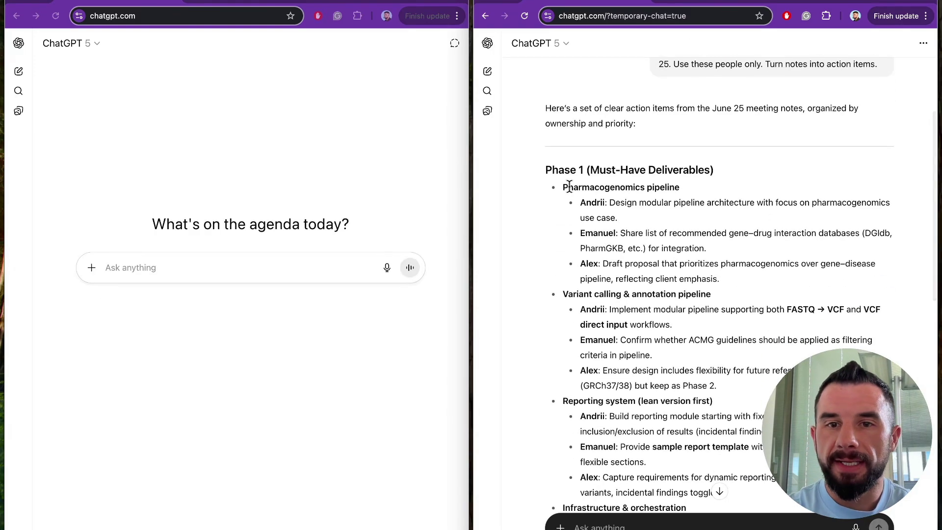
scroll(574, 187, down, 2)
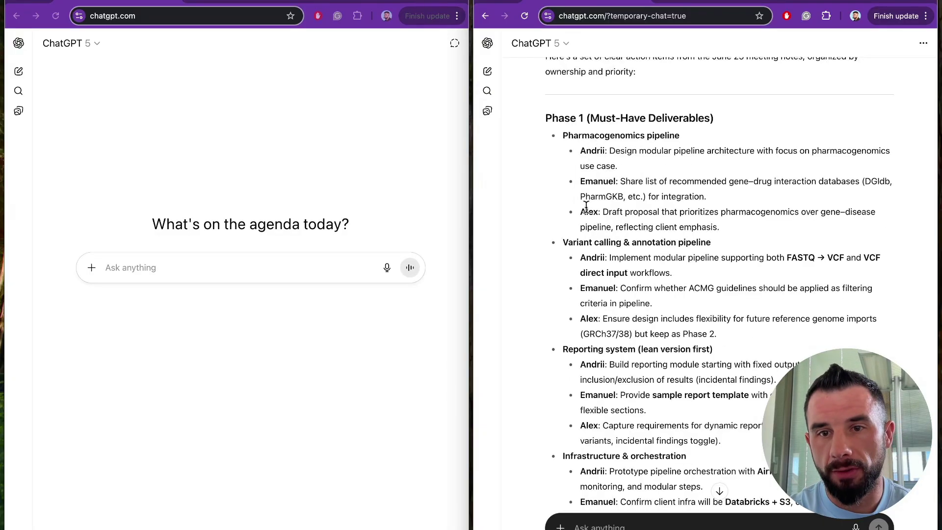
drag(608, 212, 653, 213)
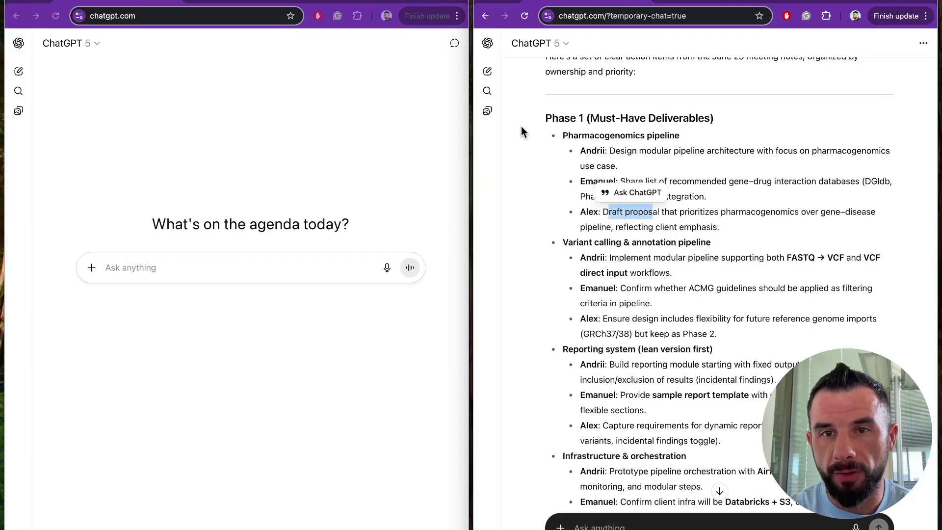
click(579, 175)
drag(635, 181, 817, 181)
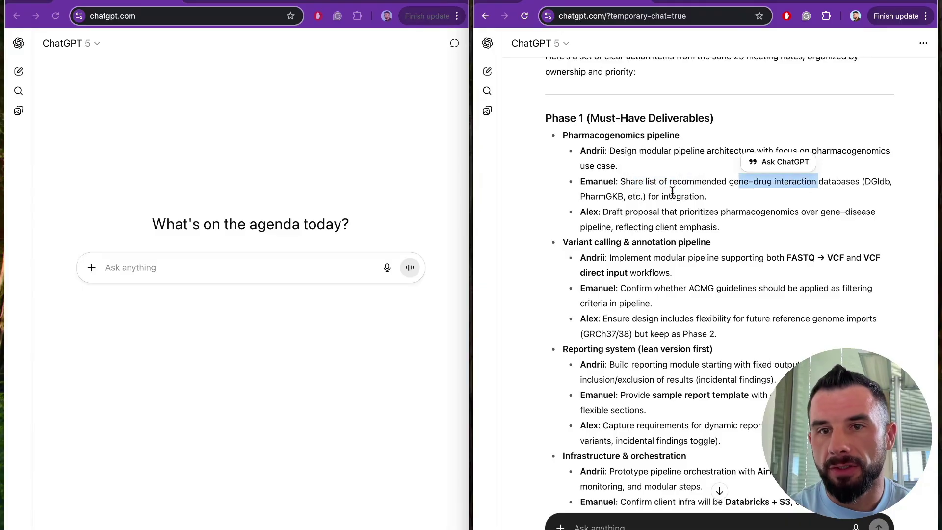
click(638, 181)
drag(627, 150, 765, 151)
scroll(606, 178, down, 3)
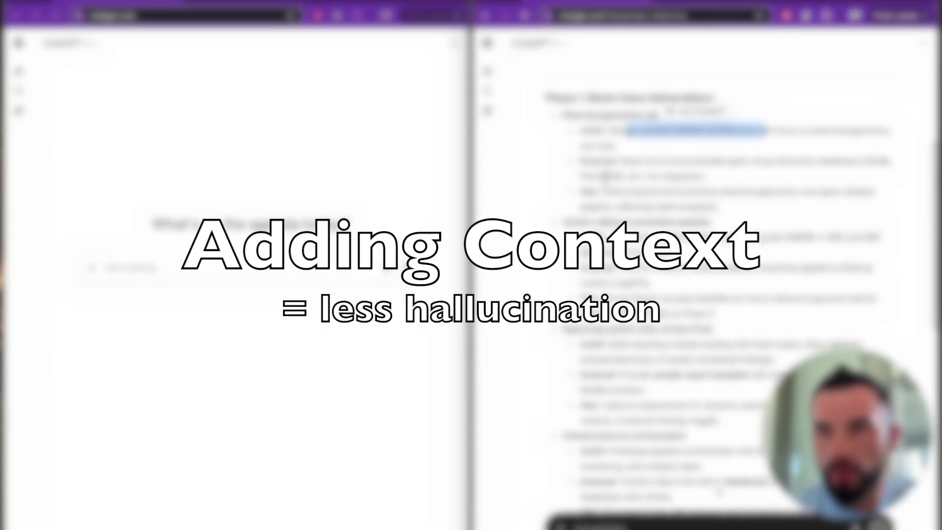
scroll(605, 181, down, 3)
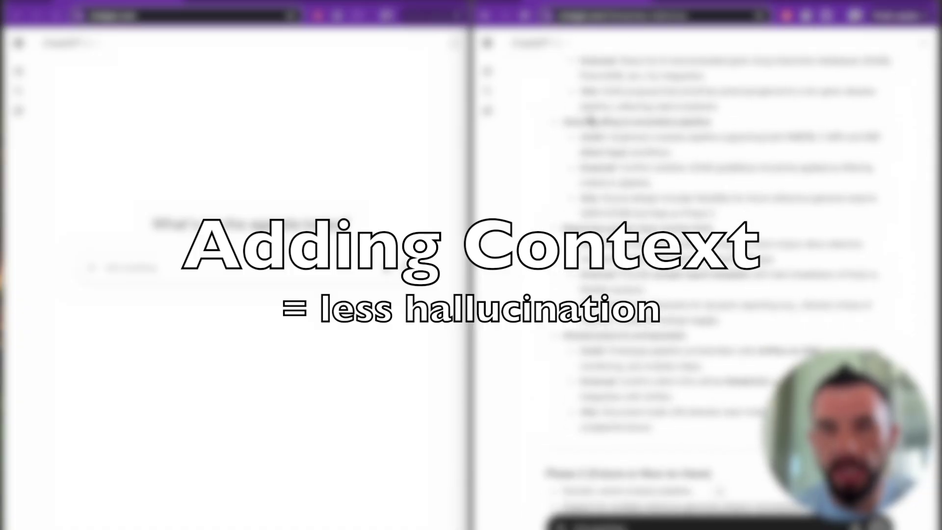
scroll(592, 125, down, 6)
scroll(589, 125, down, 3)
scroll(589, 125, down, 5)
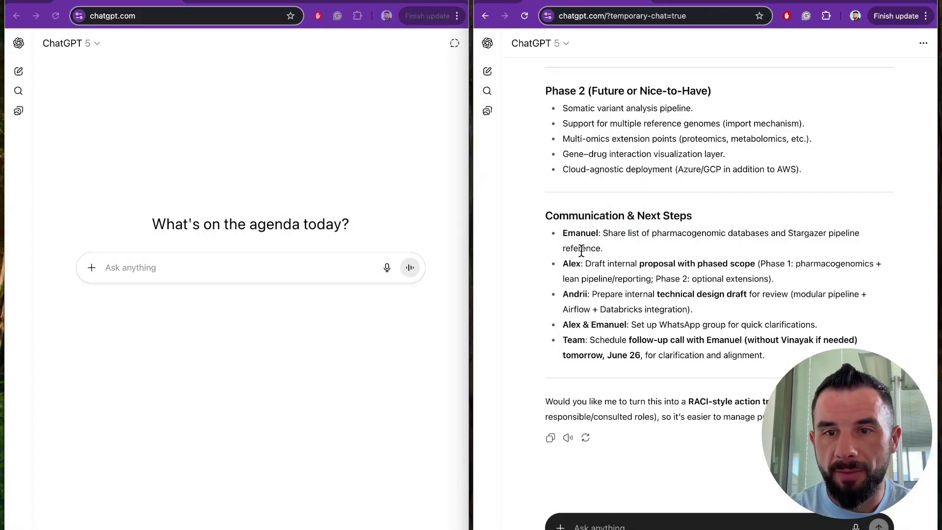
drag(621, 341, 700, 340)
click(605, 378)
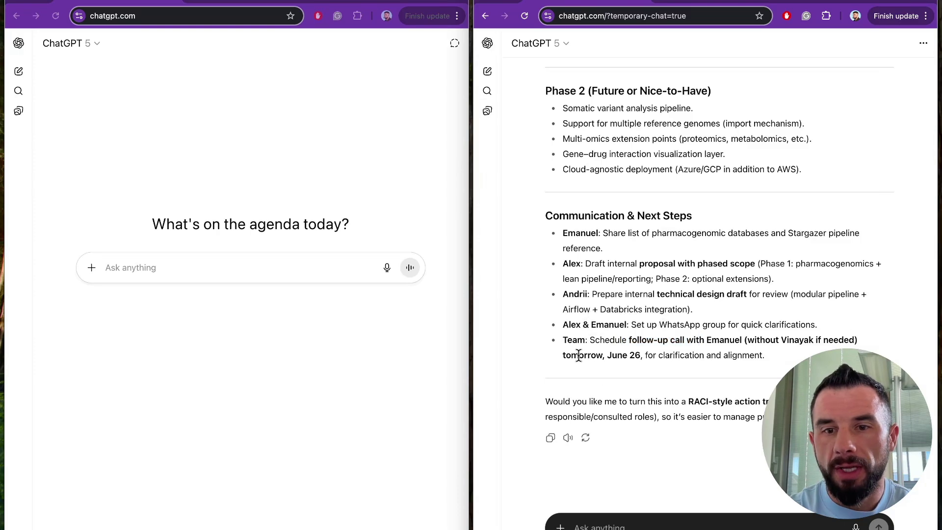
drag(565, 356, 608, 355)
click(648, 355)
scroll(775, 320, up, 15)
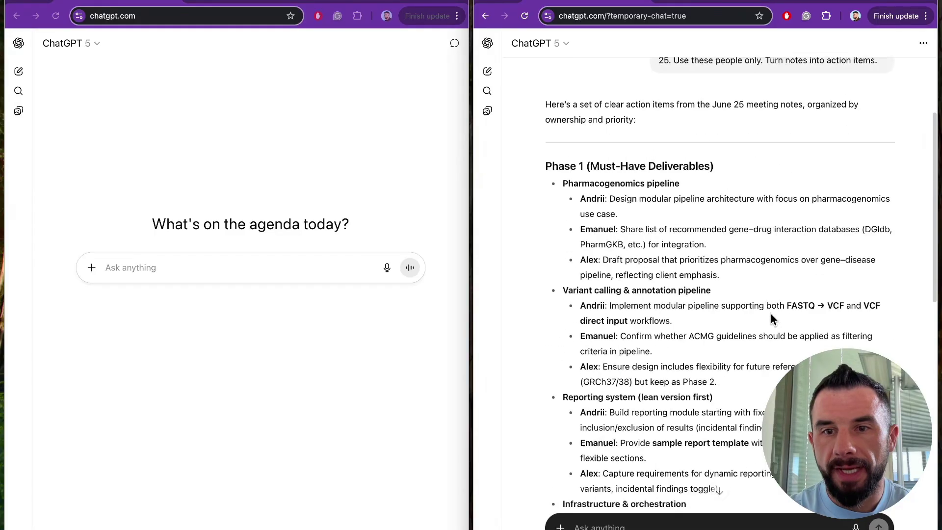
drag(867, 183, 669, 194)
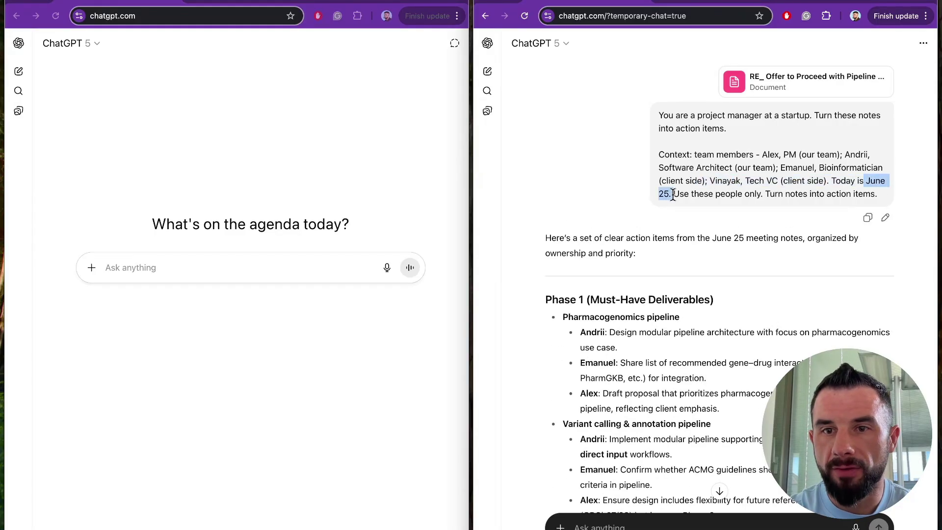
scroll(673, 199, down, 15)
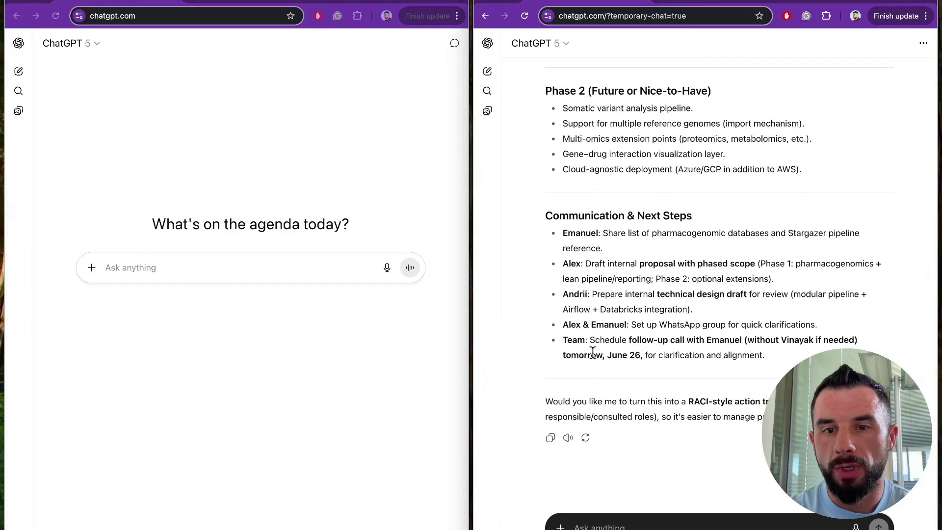
drag(596, 355, 640, 355)
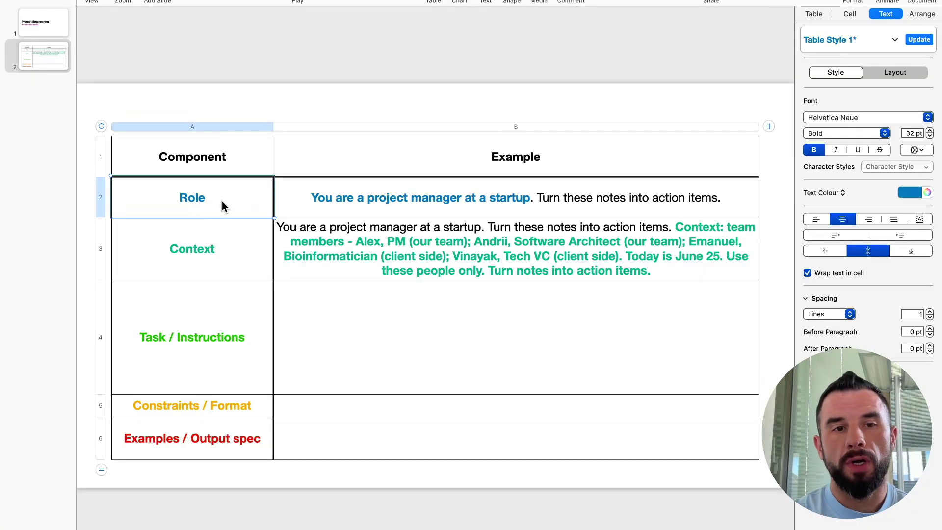
click(356, 206)
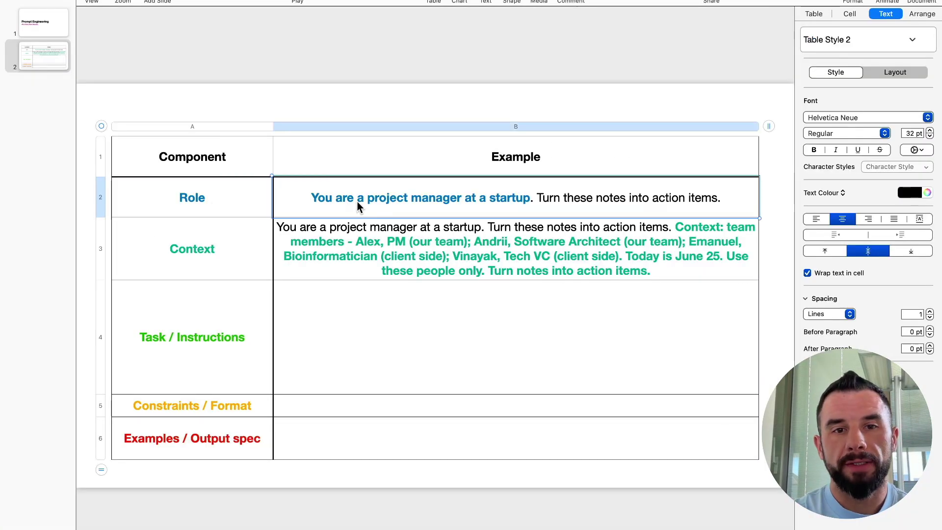
click(205, 263)
click(408, 255)
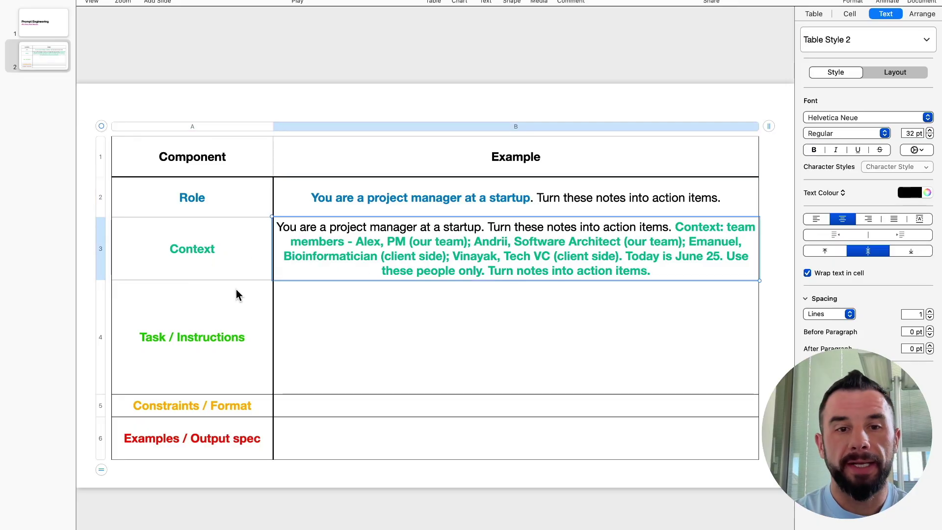
click(217, 332)
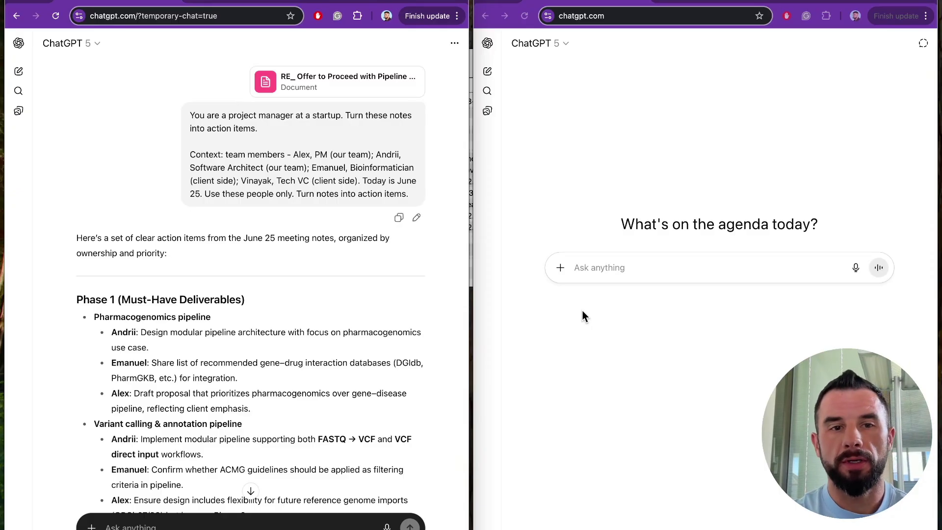
- Attach the meeting notes in the right chat and resend 'Summarize and list next steps.' on the left
click(559, 267)
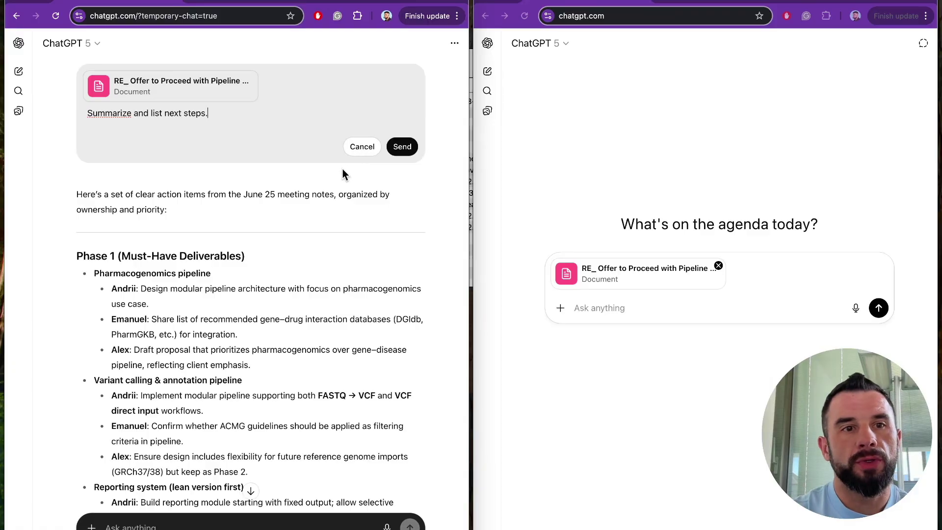
key(Return)
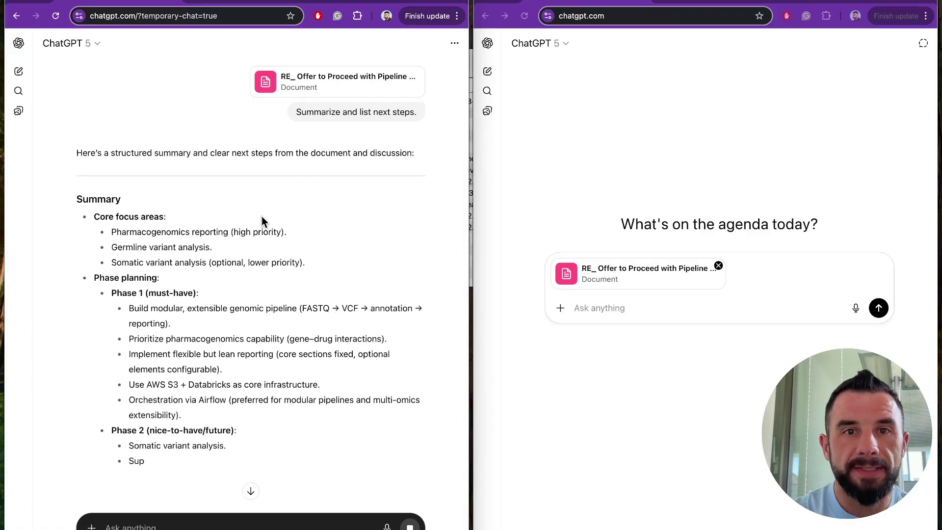
scroll(261, 216, down, 1)
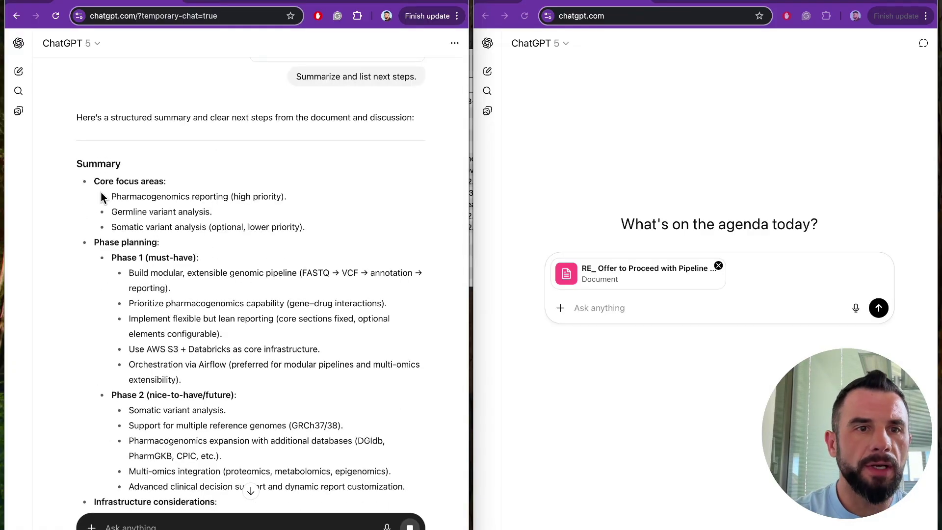
- Read through the summary reply down past its Phase 1 section
drag(98, 181, 150, 265)
scroll(101, 189, down, 1)
click(104, 185)
scroll(149, 265, down, 3)
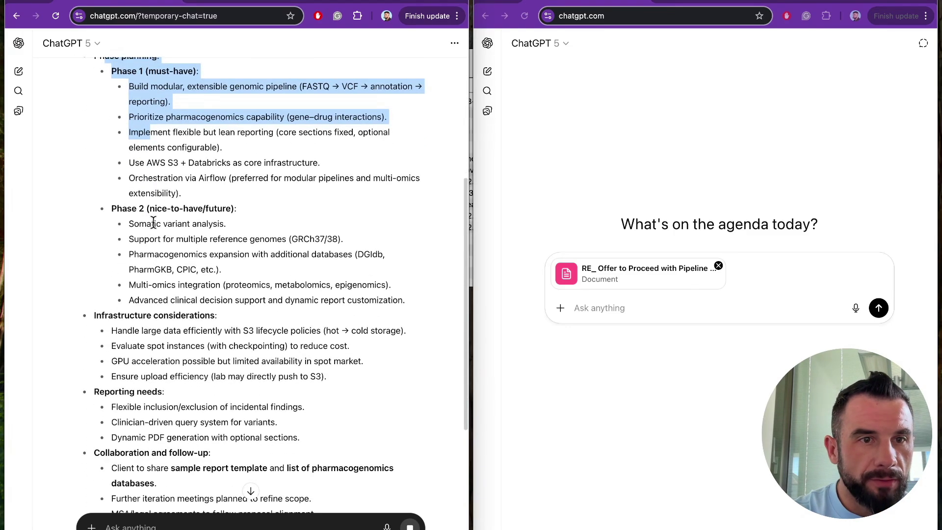
click(151, 205)
scroll(142, 199, down, 3)
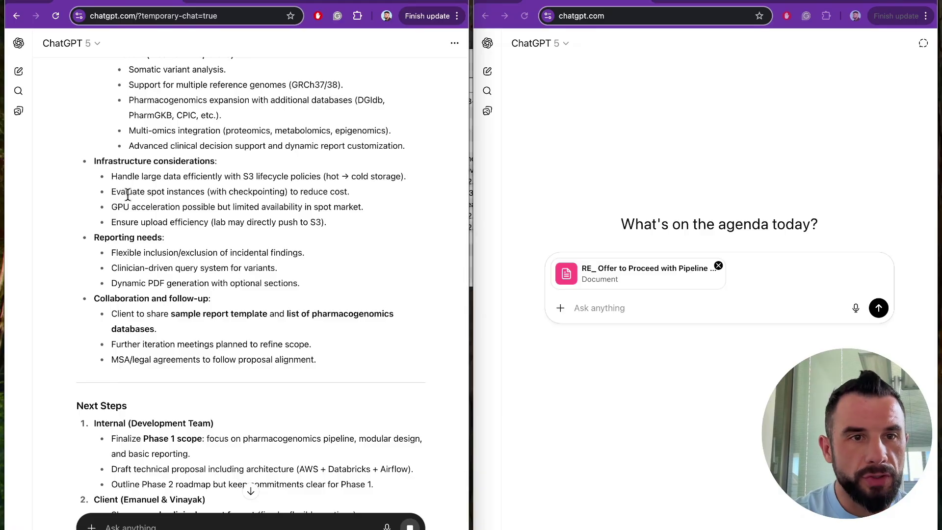
scroll(127, 194, down, 3)
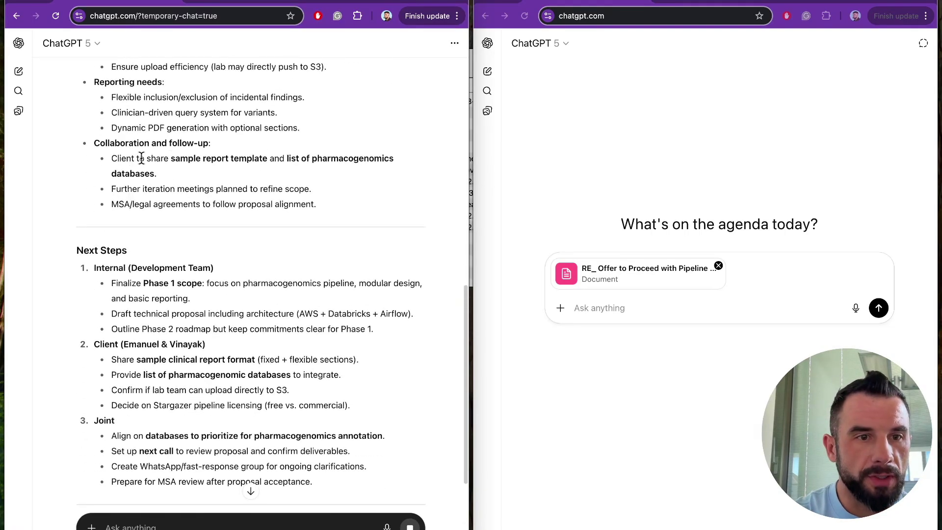
scroll(141, 158, down, 3)
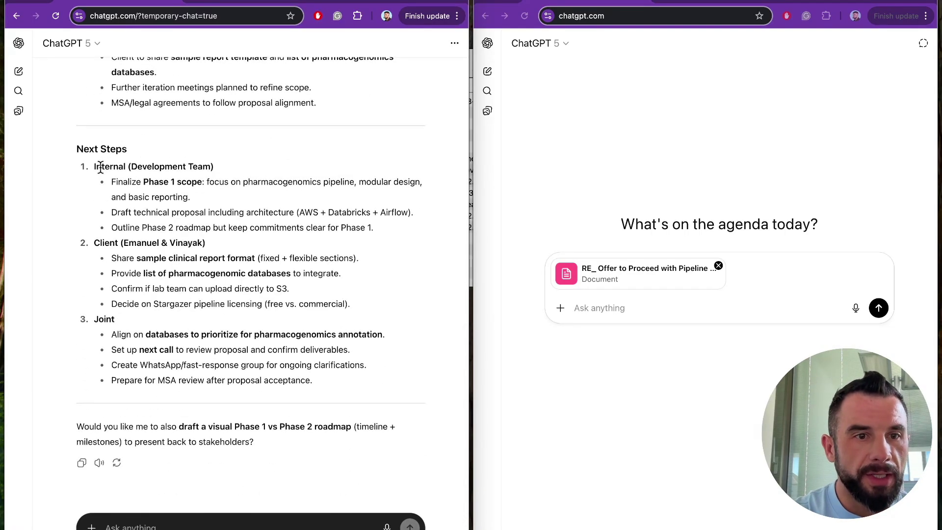
scroll(104, 314, down, 1)
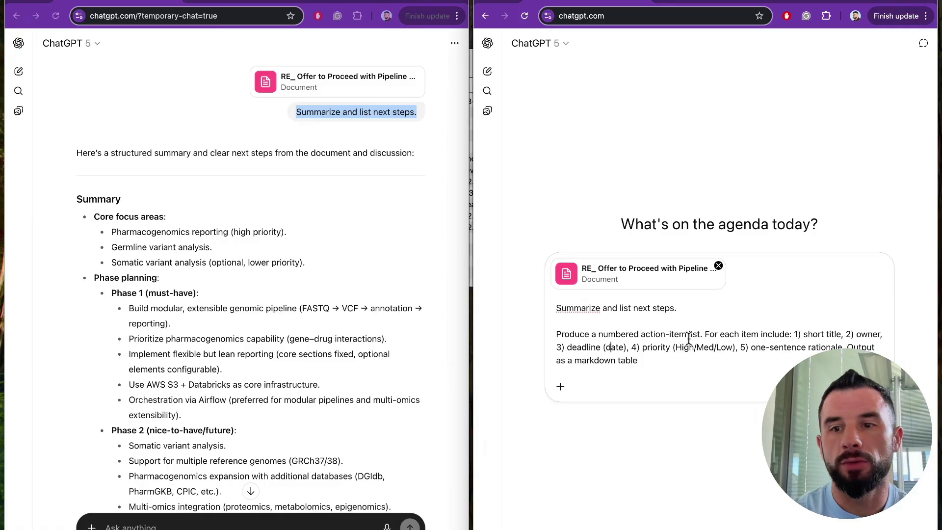
- Put the field list, owner, deadline, priority, rationale and 'Output as a markdown table' on separate lines
click(794, 335)
key(shift+Return)
key(shift+Return)
click(608, 361)
key(shift+Return)
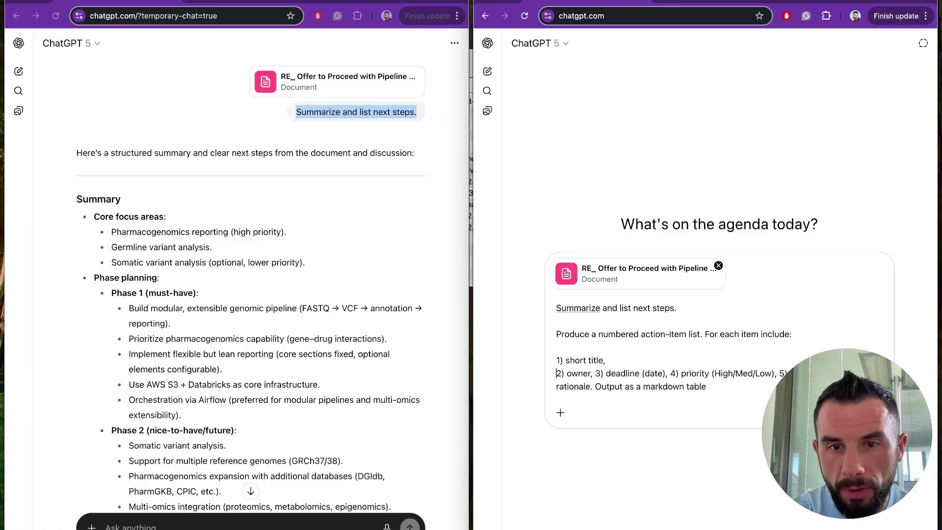
click(594, 373)
key(shift+Return)
click(632, 387)
key(shift+Return)
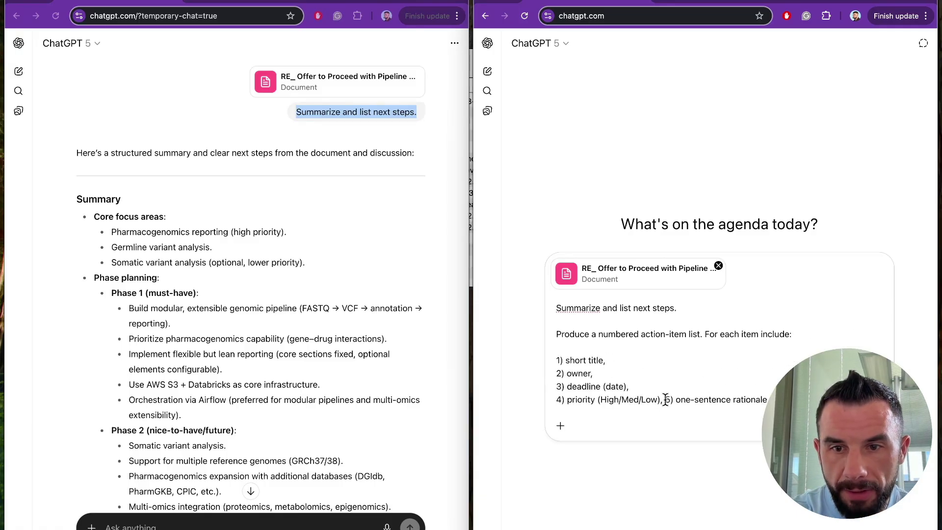
click(665, 400)
key(shift+Return)
click(666, 414)
key(shift+Return)
key(shift+Return)
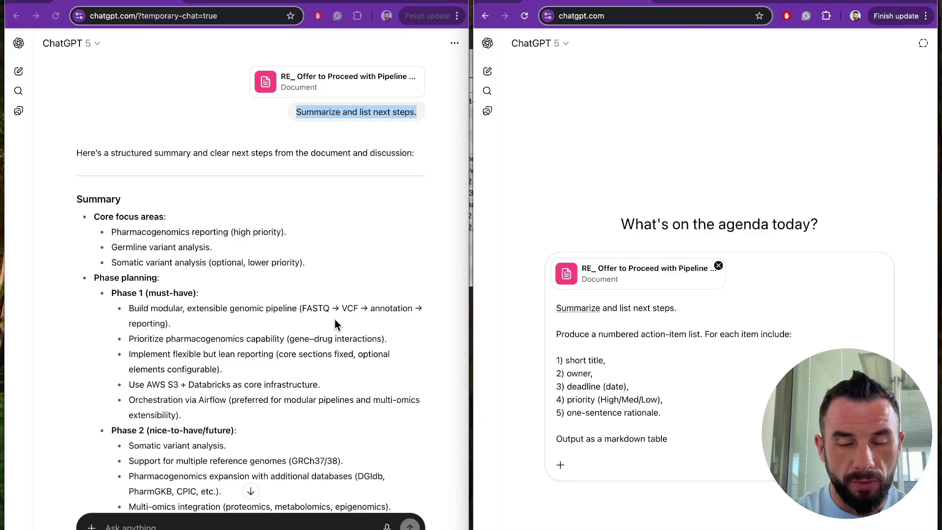
scroll(334, 319, down, 3)
- Send the structured prompt and review the rationale text of the first Action Items table rows
key(Return)
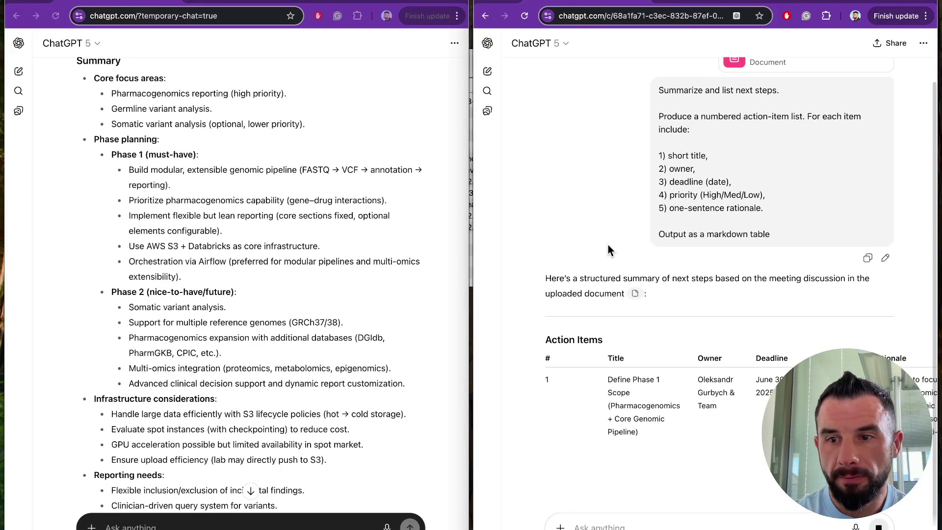
scroll(625, 379, down, 3)
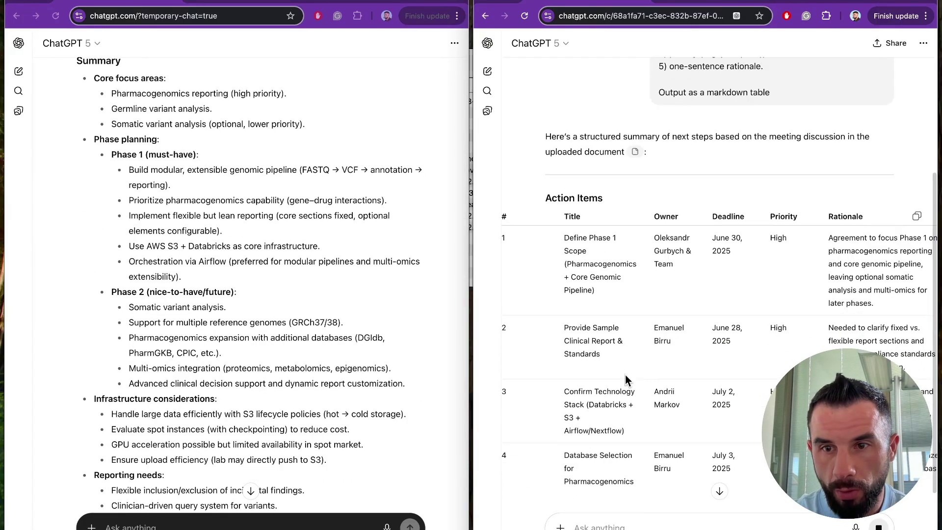
scroll(625, 375, down, 3)
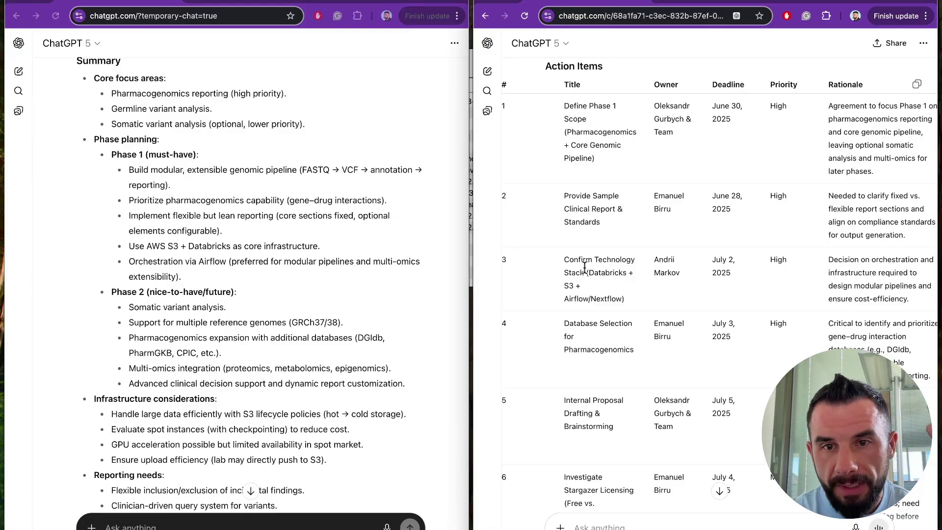
scroll(585, 267, down, 2)
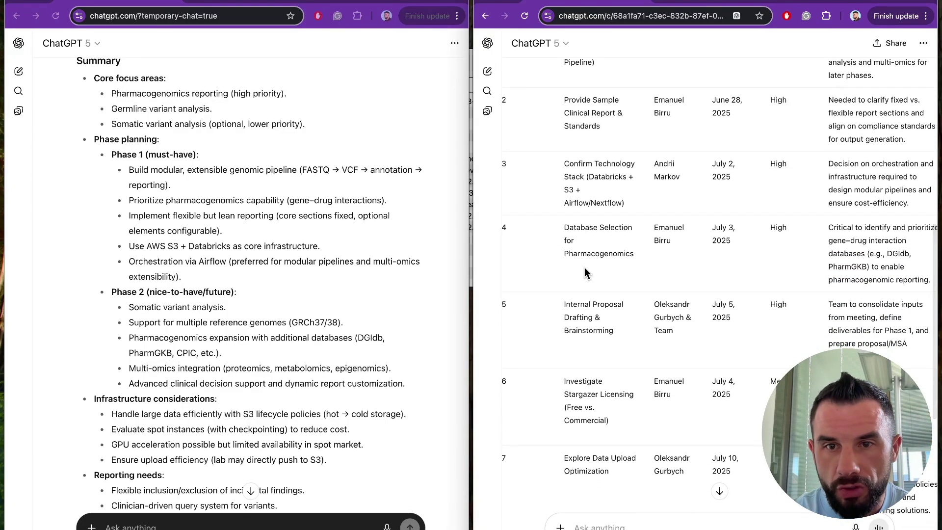
scroll(585, 267, down, 1)
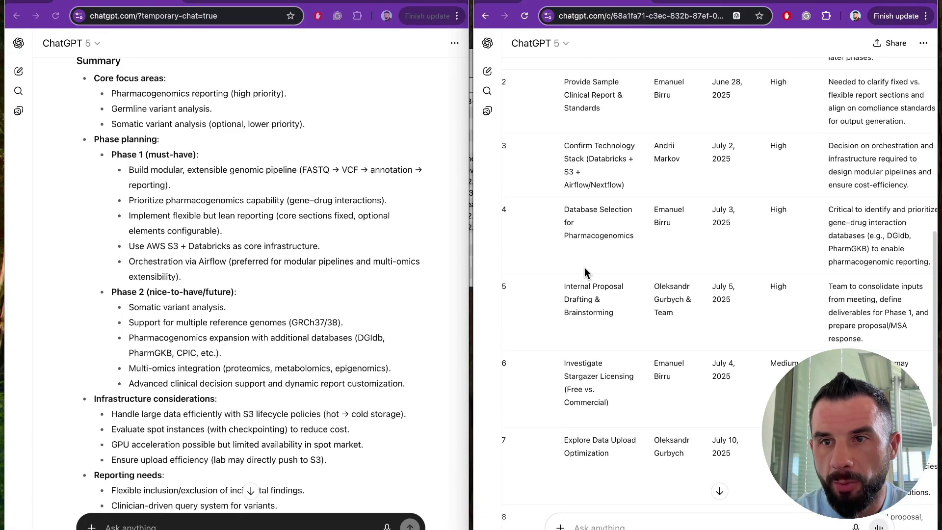
scroll(584, 267, up, 3)
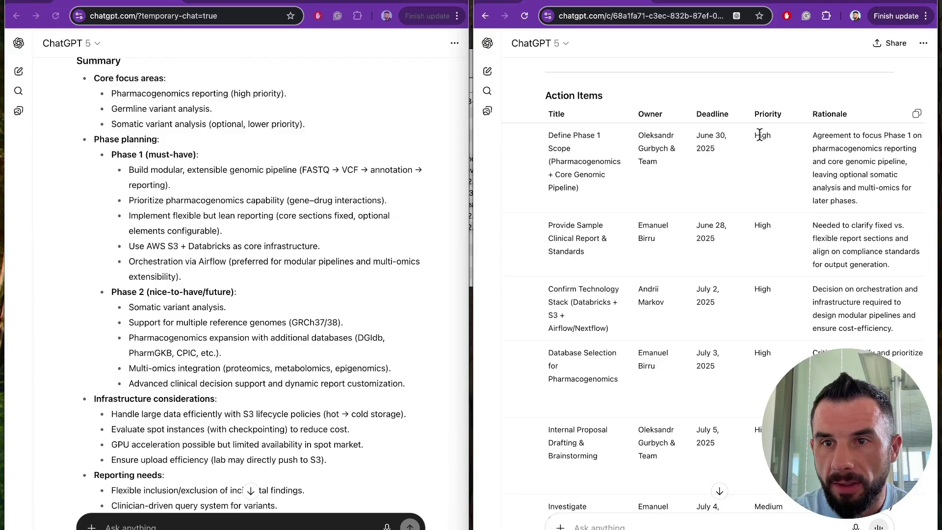
scroll(760, 162, down, 6)
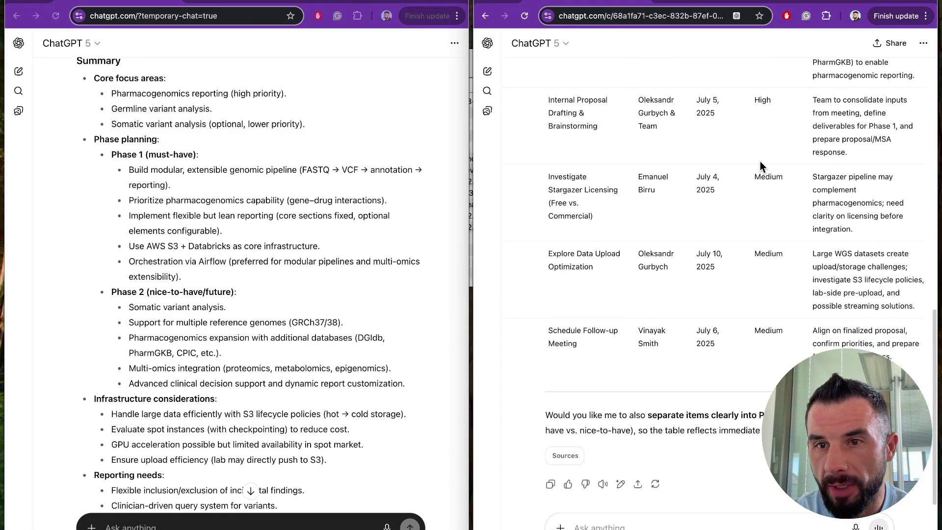
scroll(760, 161, up, 7)
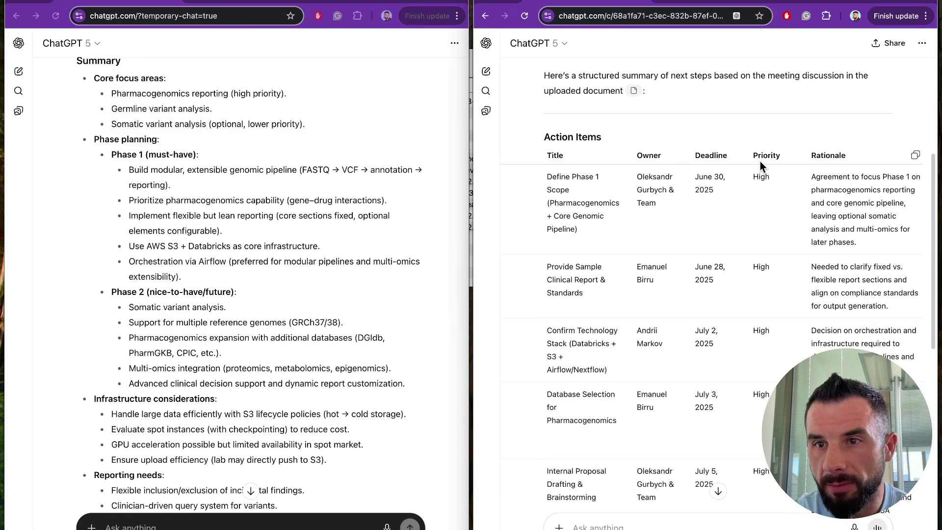
drag(825, 178, 856, 178)
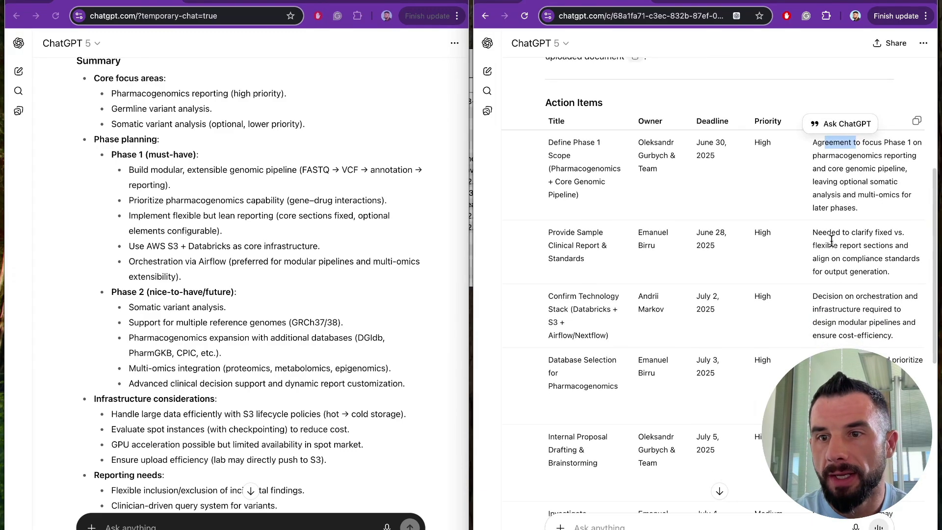
scroll(833, 243, down, 2)
drag(827, 173, 857, 200)
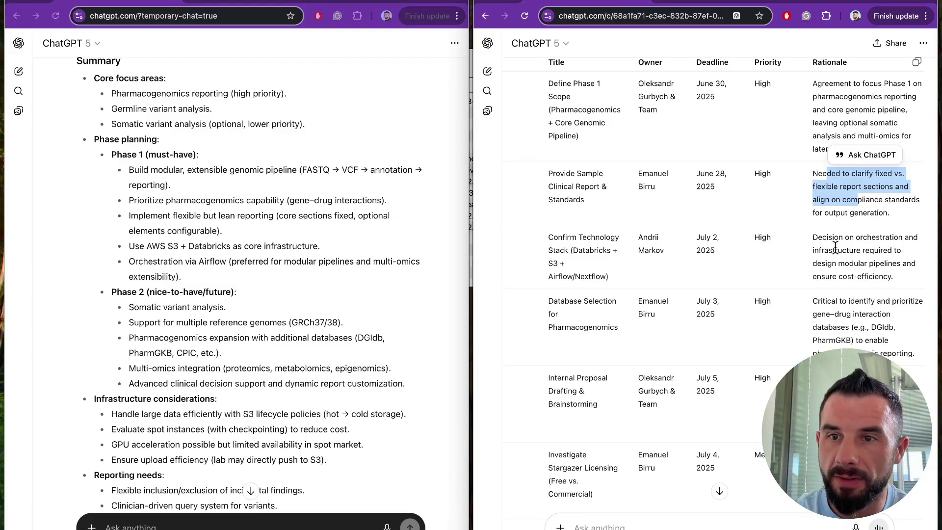
scroll(835, 246, down, 6)
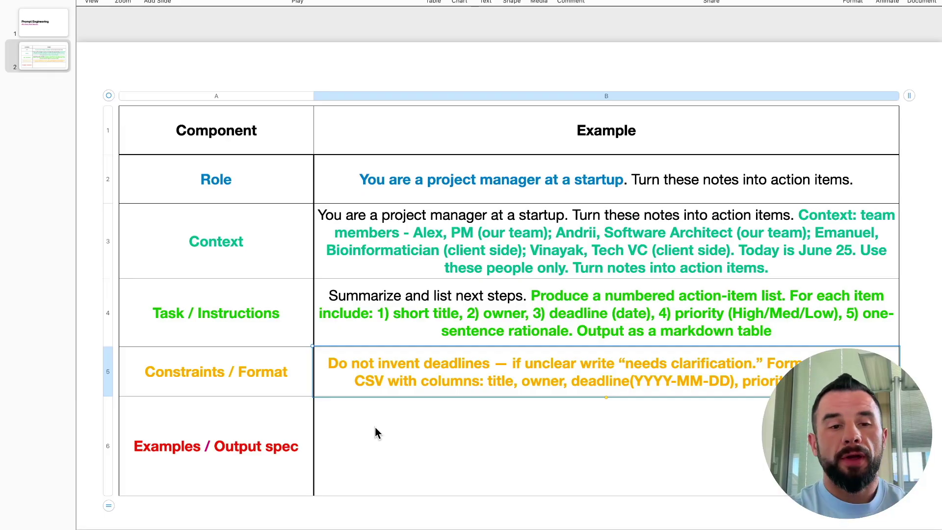
- Select the first constraint sentence in cell B5 and briefly check the ChatGPT chats
click(474, 365)
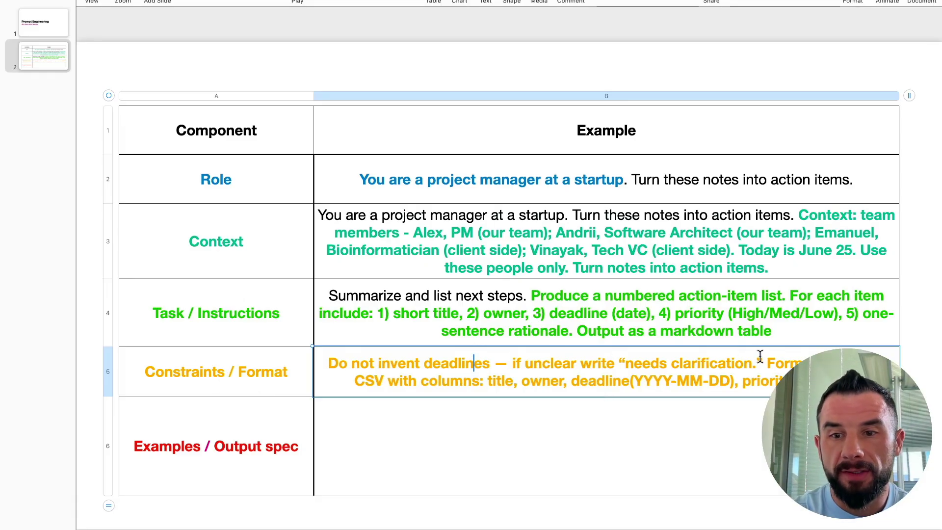
drag(760, 357, 332, 377)
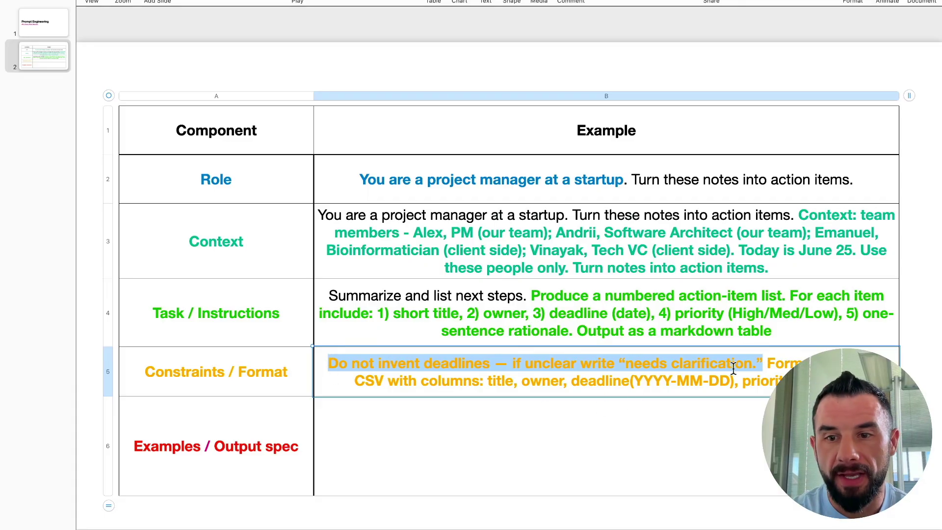
key(ctrl+Left)
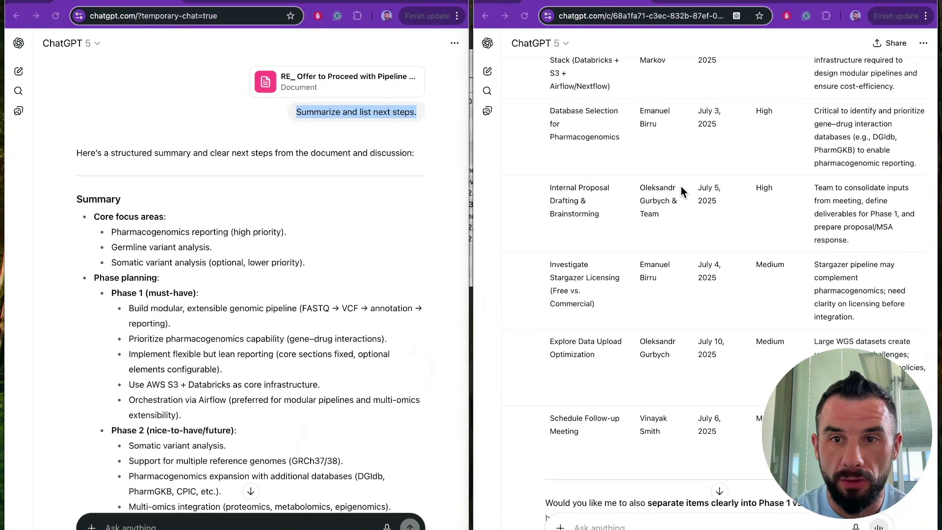
drag(705, 75, 707, 339)
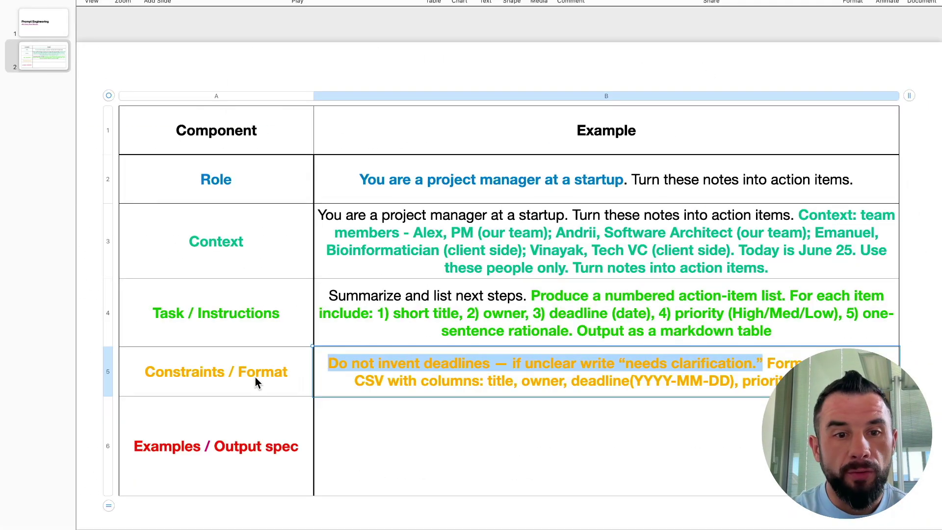
- Make the column read 'deadline (YYYY-MM-DD)' and select the full constraint text for reuse
click(255, 377)
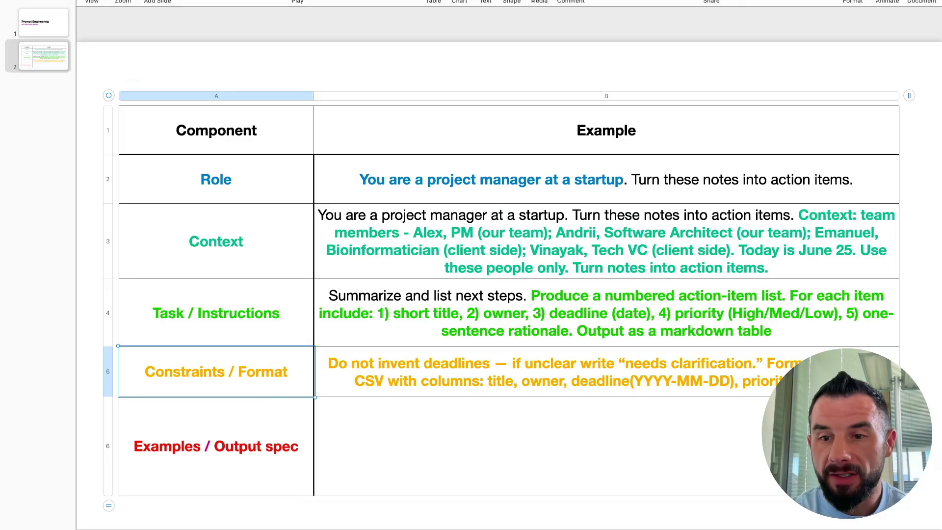
click(731, 390)
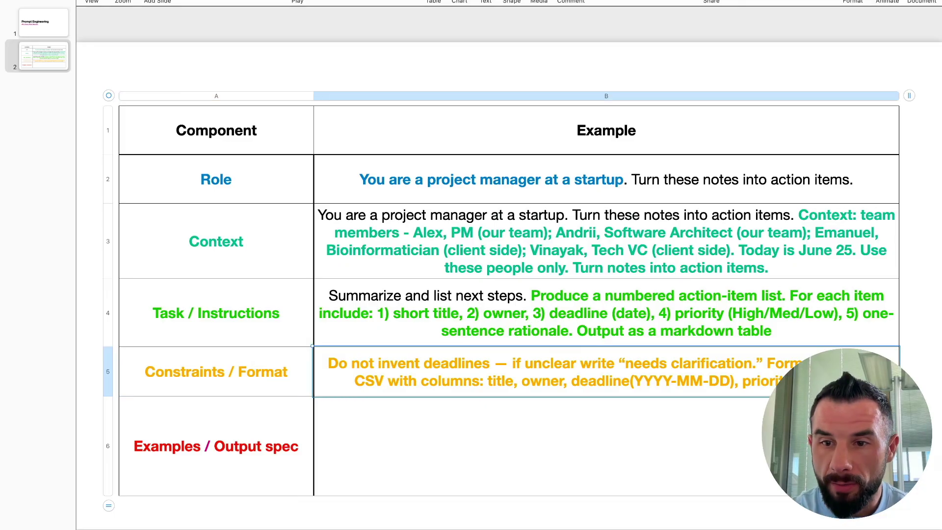
double_click(768, 363)
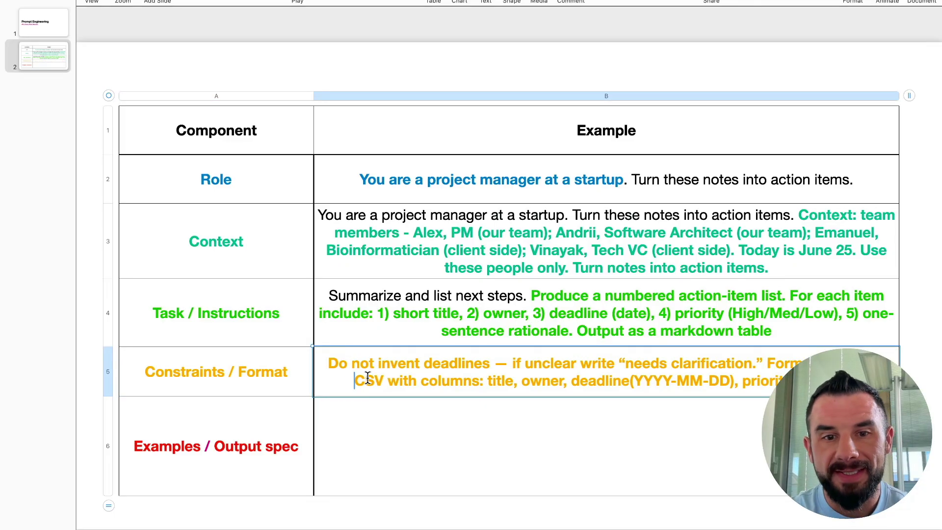
drag(368, 379, 475, 382)
click(483, 377)
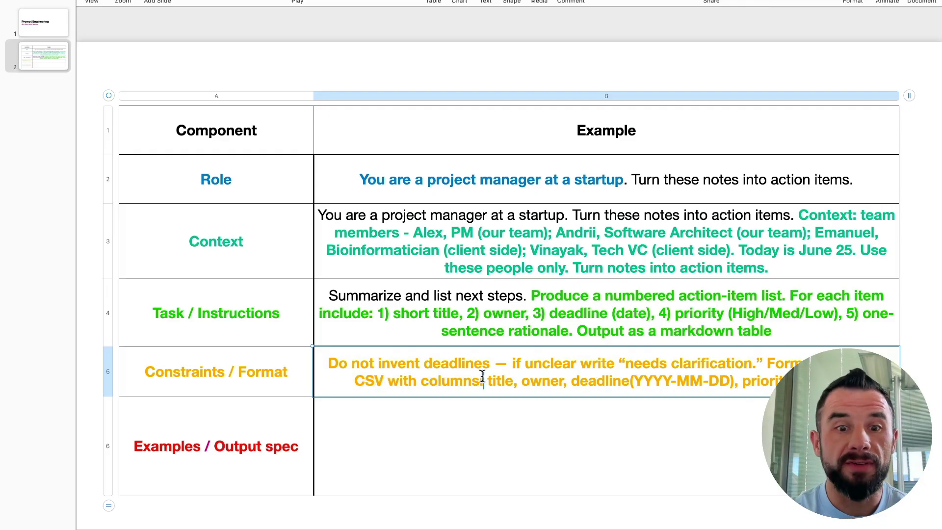
double_click(500, 377)
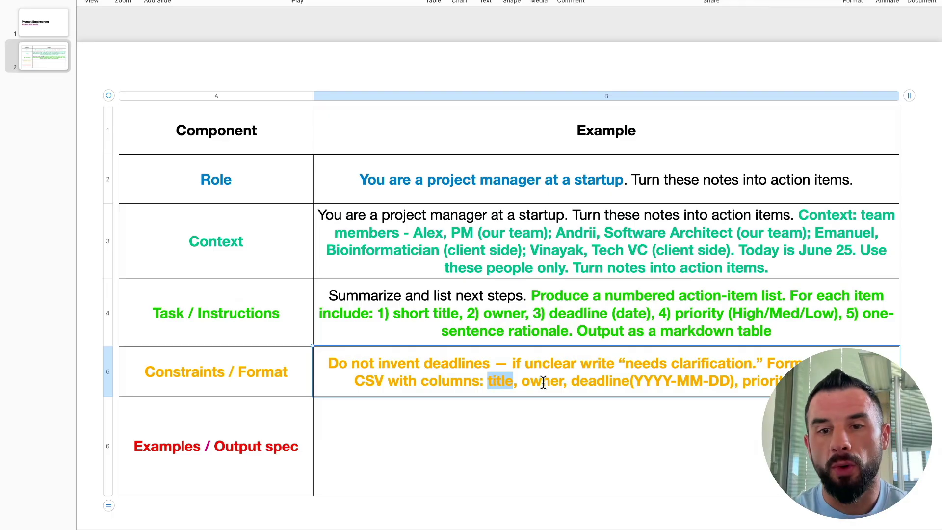
click(630, 379)
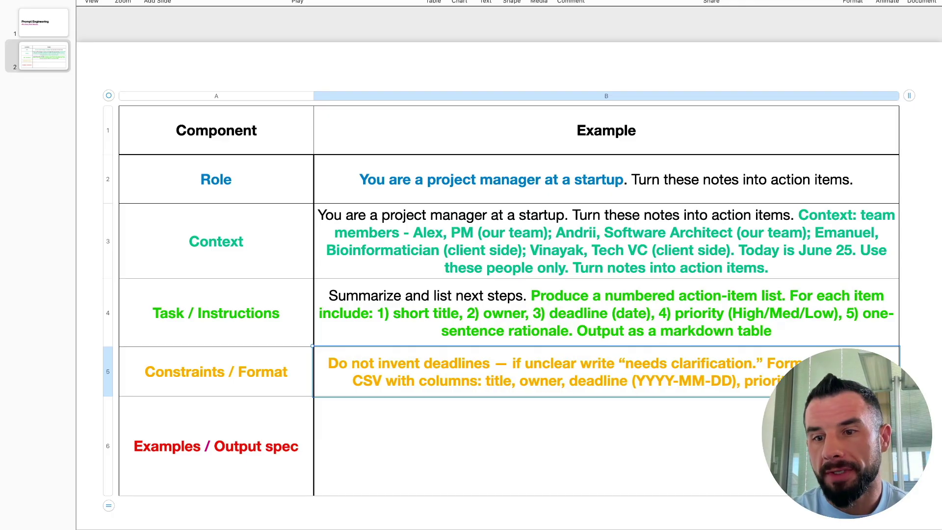
drag(785, 381, 329, 363)
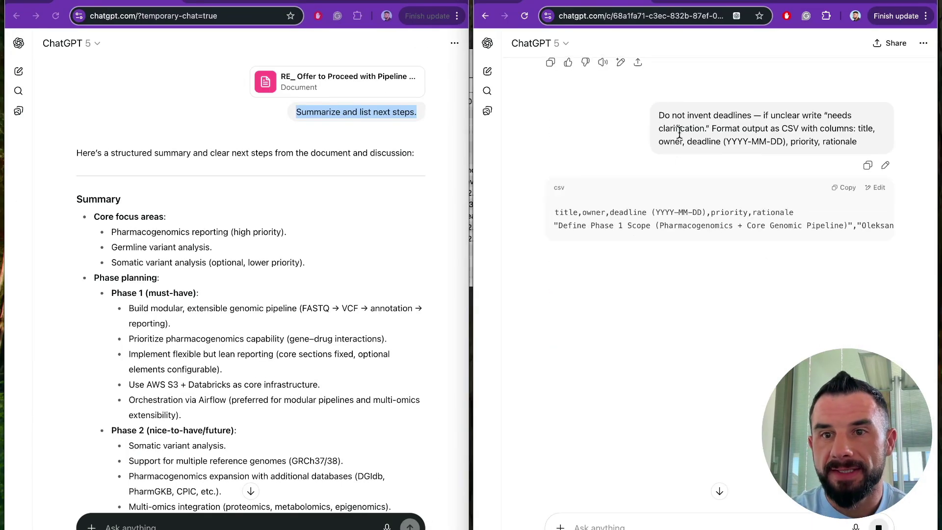
- Scroll across the first CSV row of the reply, checking its owner and deadline fields
scroll(638, 139, down, 2)
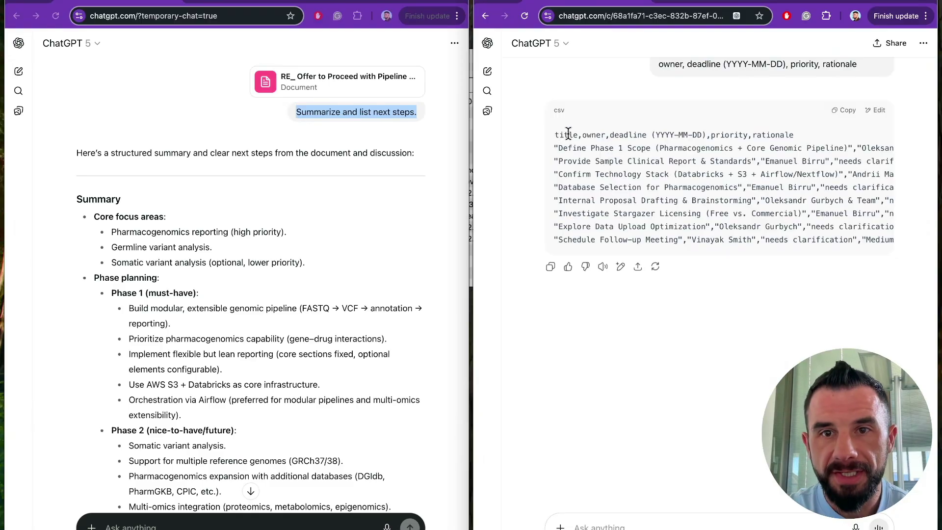
drag(559, 148, 679, 148)
scroll(762, 147, right, 2)
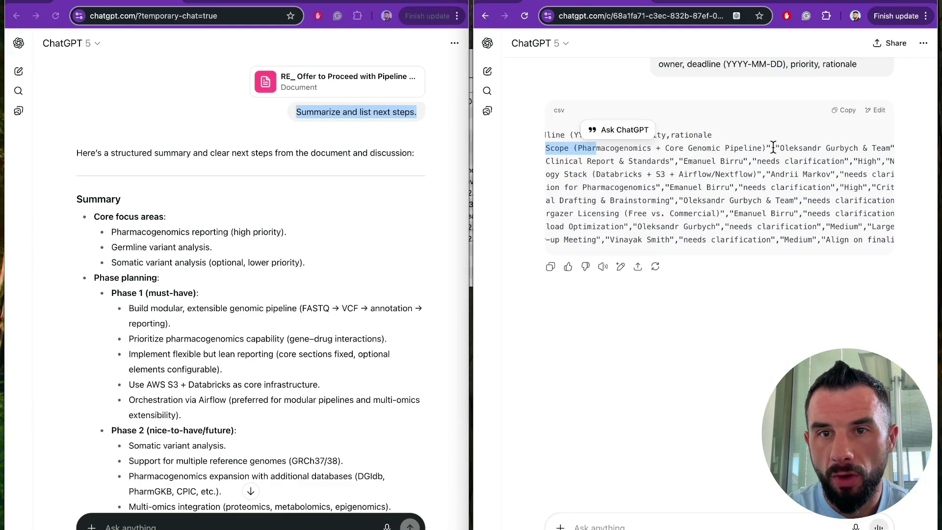
scroll(687, 147, left, 3)
click(606, 116)
scroll(768, 160, right, 3)
scroll(768, 159, right, 3)
double_click(648, 148)
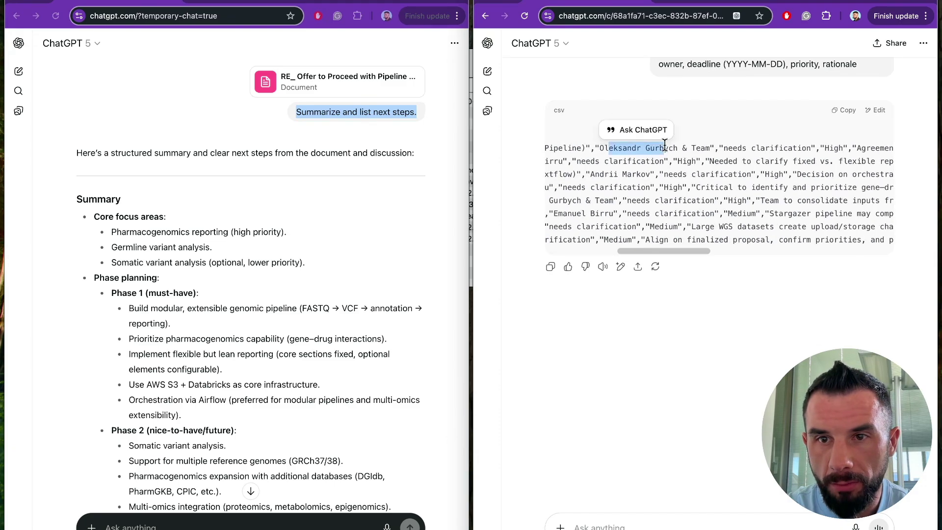
scroll(687, 160, left, 5)
click(732, 160)
scroll(853, 156, right, 4)
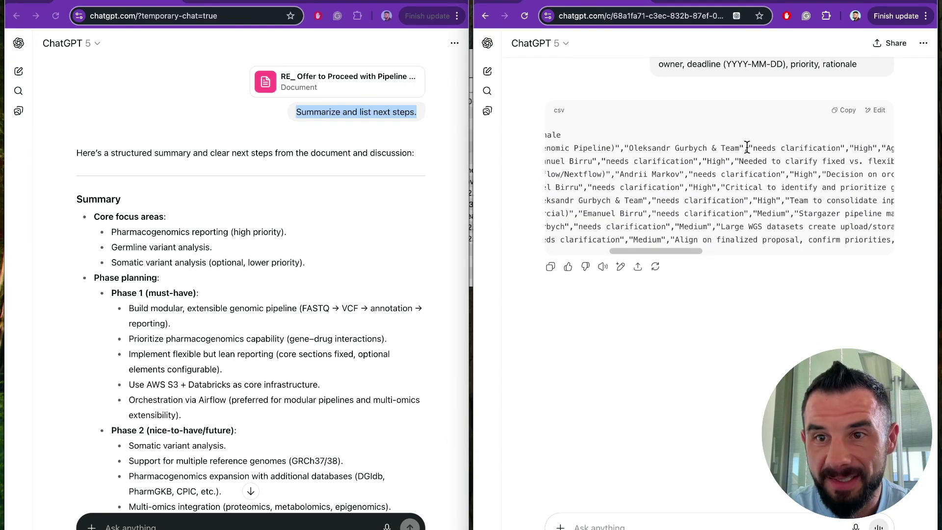
drag(748, 147, 844, 144)
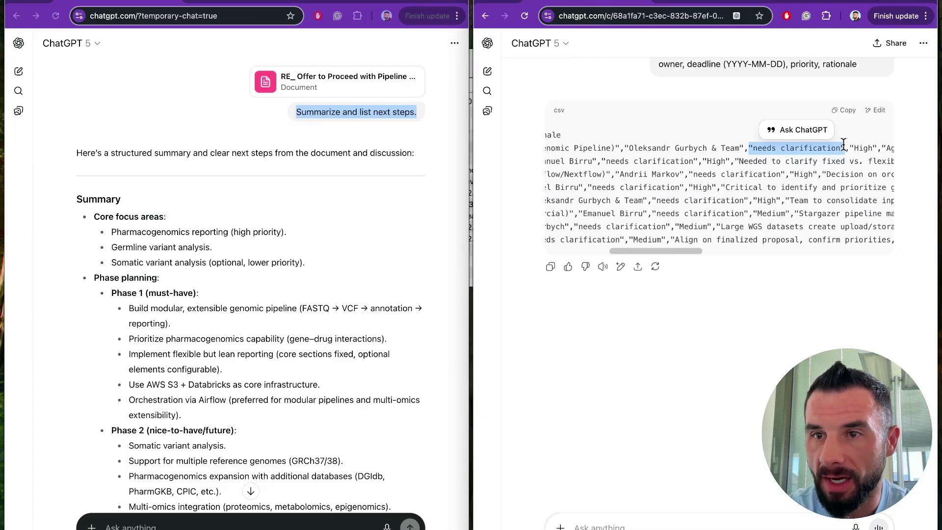
- Check the remaining CSV rows' 'needs clarification' deadlines and highlight the no-invented-deadlines instruction
scroll(785, 147, up, 10)
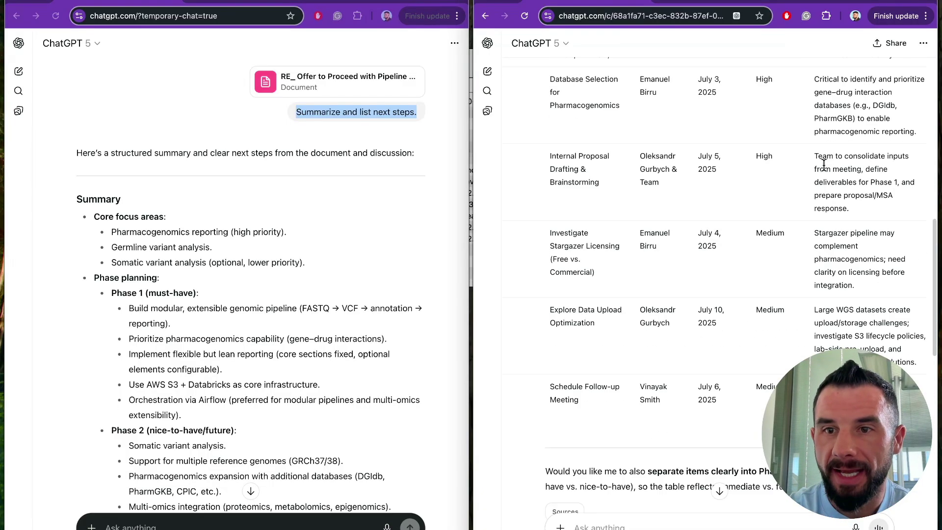
scroll(708, 105, down, 8)
scroll(726, 217, down, 2)
scroll(726, 216, left, 5)
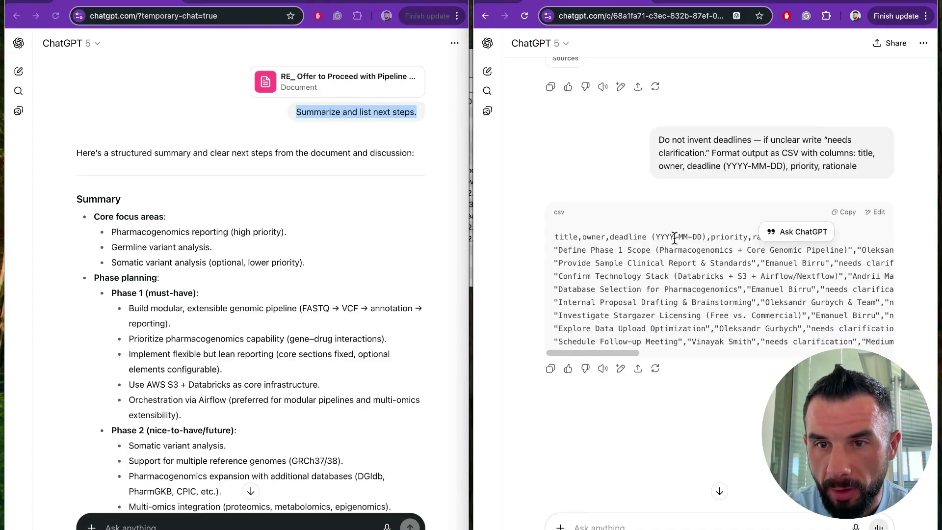
scroll(703, 255, right, 2)
scroll(703, 256, right, 5)
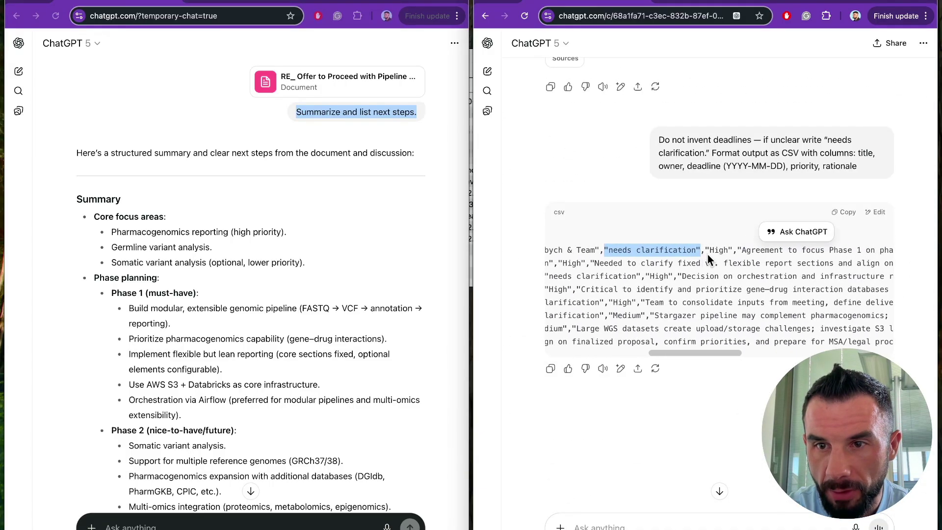
scroll(718, 245, right, 5)
drag(628, 252, 704, 251)
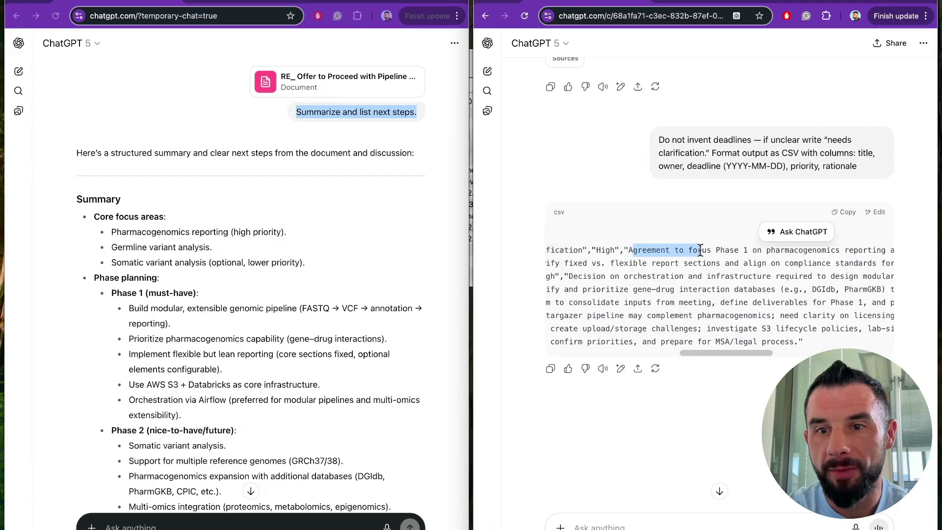
scroll(700, 251, right, 3)
scroll(701, 250, right, 5)
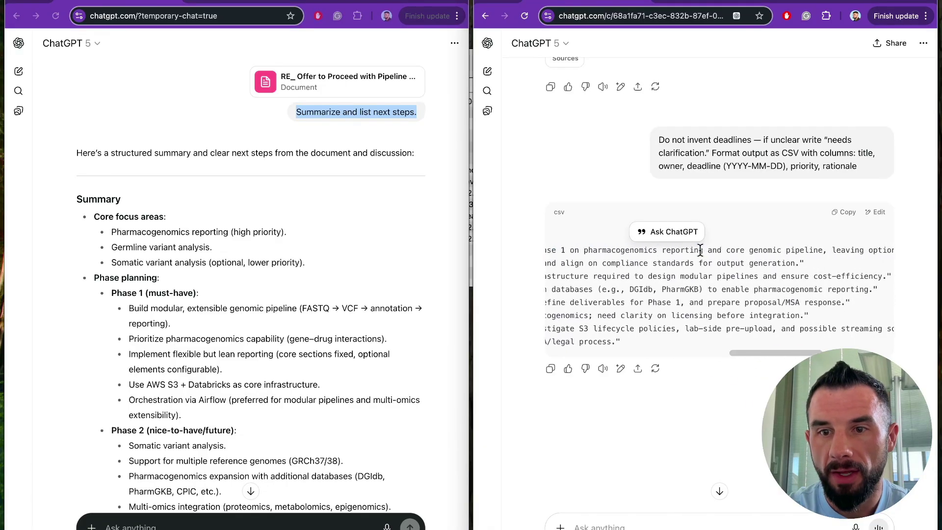
scroll(701, 250, left, 15)
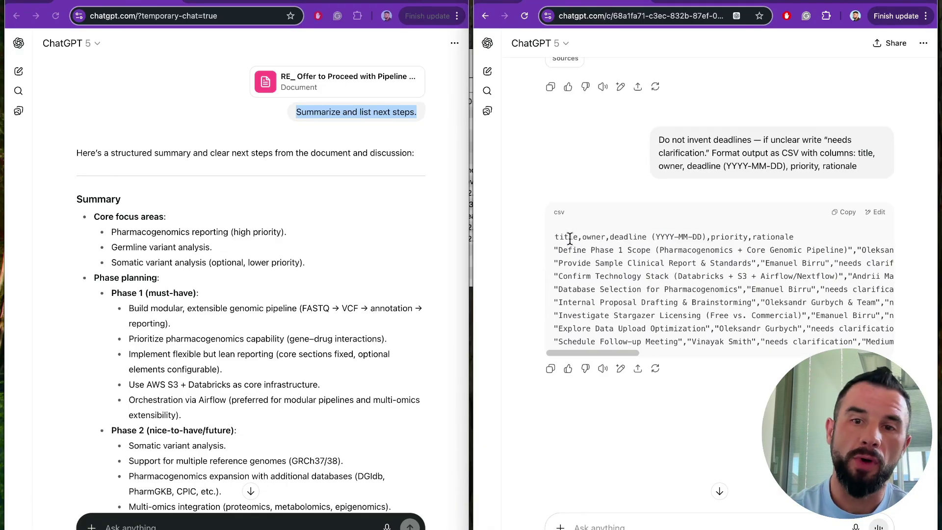
drag(569, 237, 614, 318)
click(617, 315)
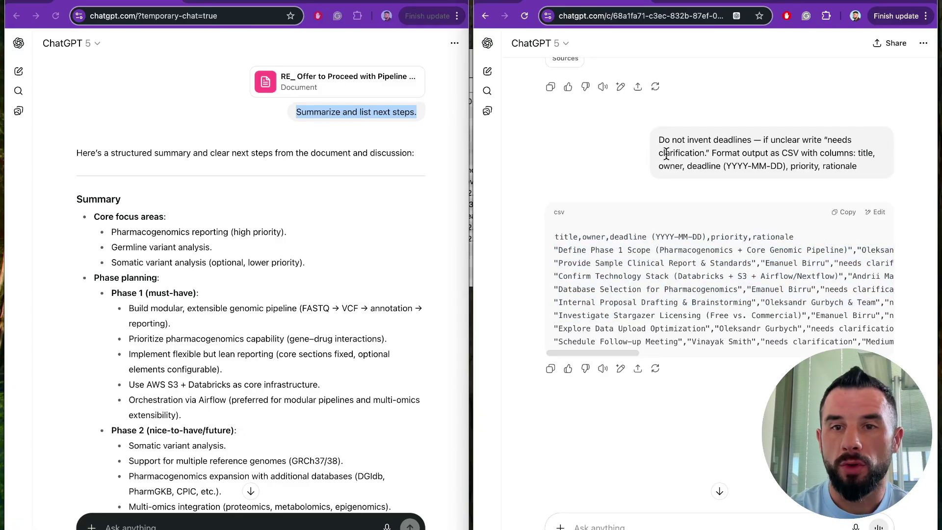
drag(671, 140, 815, 140)
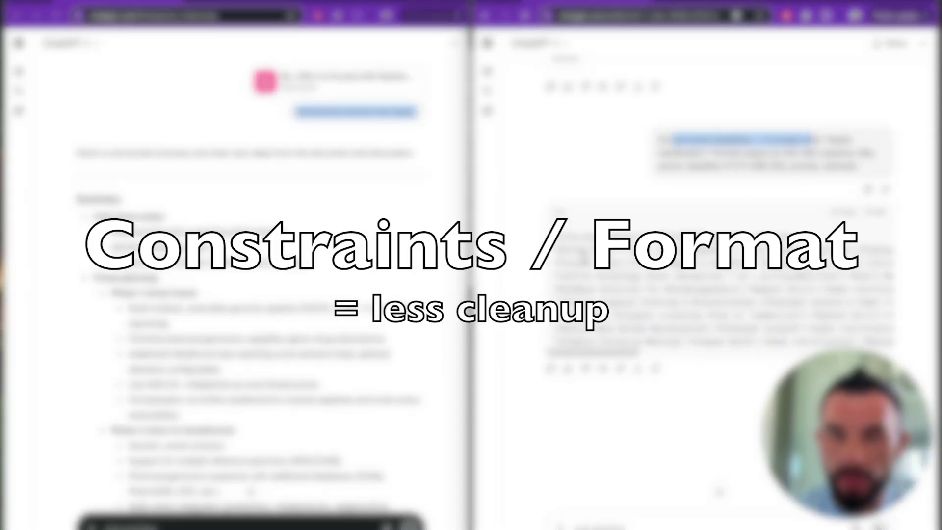
click(564, 259)
drag(565, 237, 792, 237)
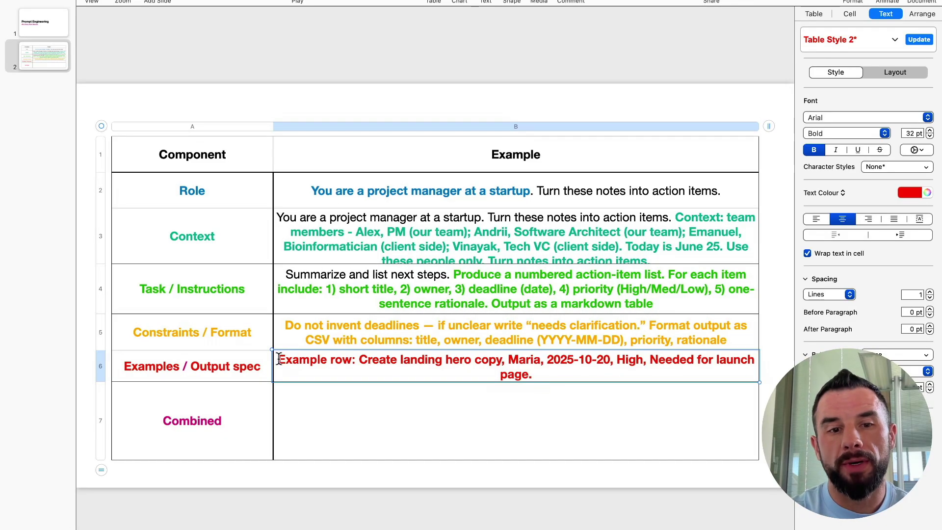
- Select the full 'Example row' text in cell B6 (Create landing hero copy, High priority)
drag(279, 359, 555, 364)
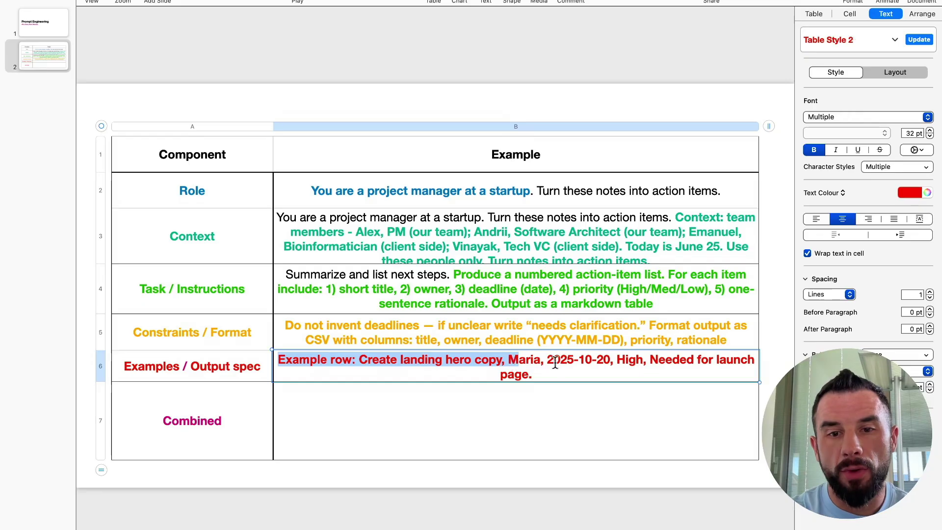
drag(358, 361, 608, 358)
double_click(526, 361)
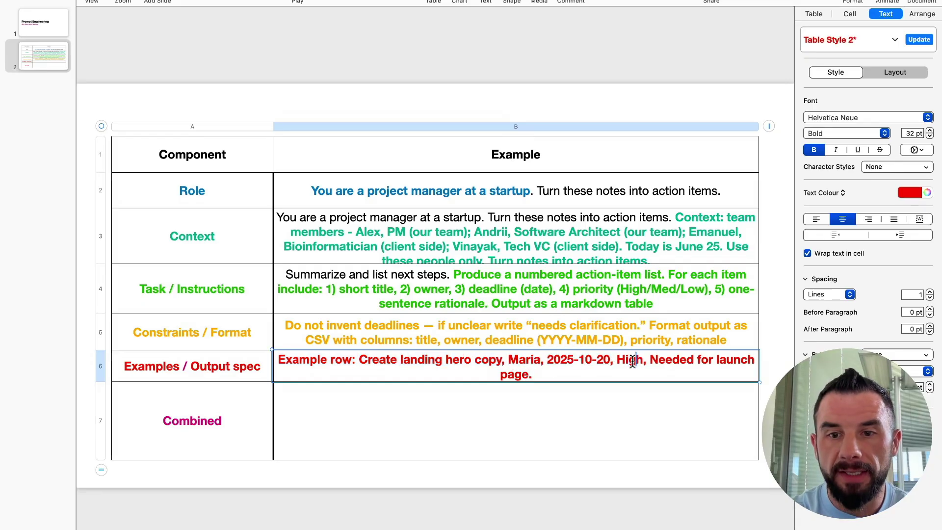
double_click(631, 361)
click(649, 360)
drag(650, 360, 277, 356)
click(534, 376)
- Paste the example row into ChatGPT, prefixed 'follow the Example row for output', and send it
key(super+c)
key(super+Tab)
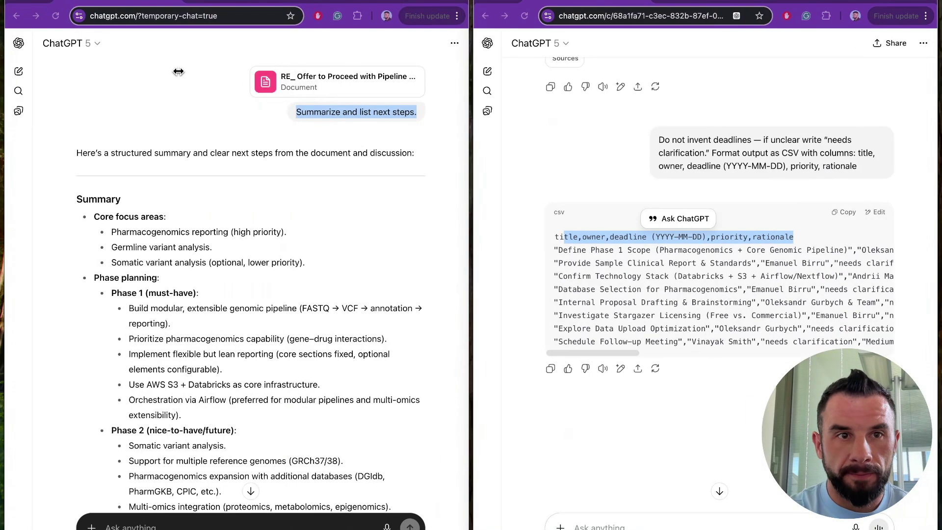
key(super+v)
click(557, 489)
text(follow the Example row for output)
key(Return)
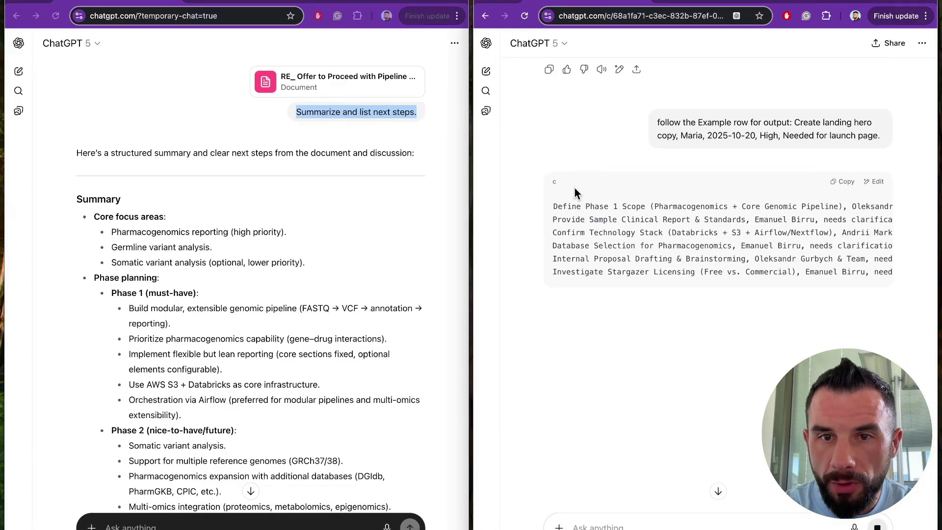
- Scroll across the CSV reply and highlight the first action item's fields
scroll(589, 221, right, 1)
scroll(633, 232, left, 1)
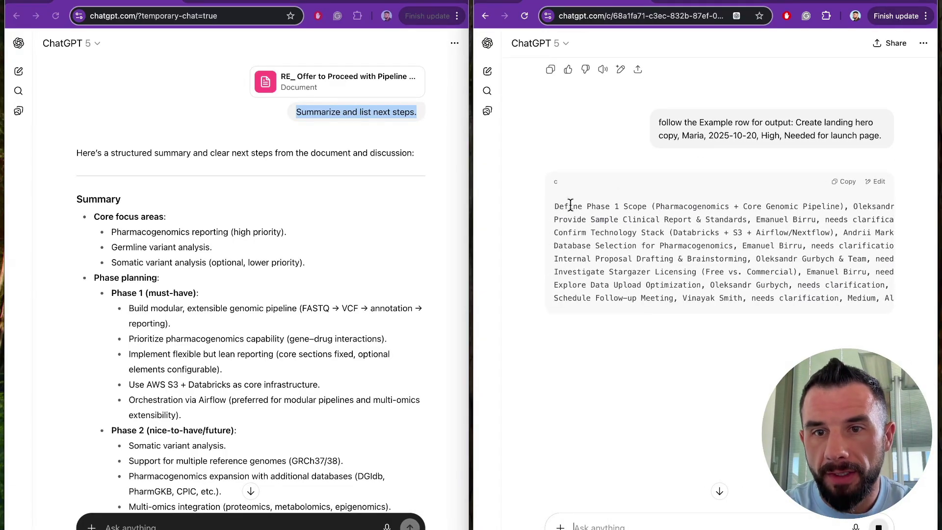
drag(557, 207, 744, 208)
click(744, 208)
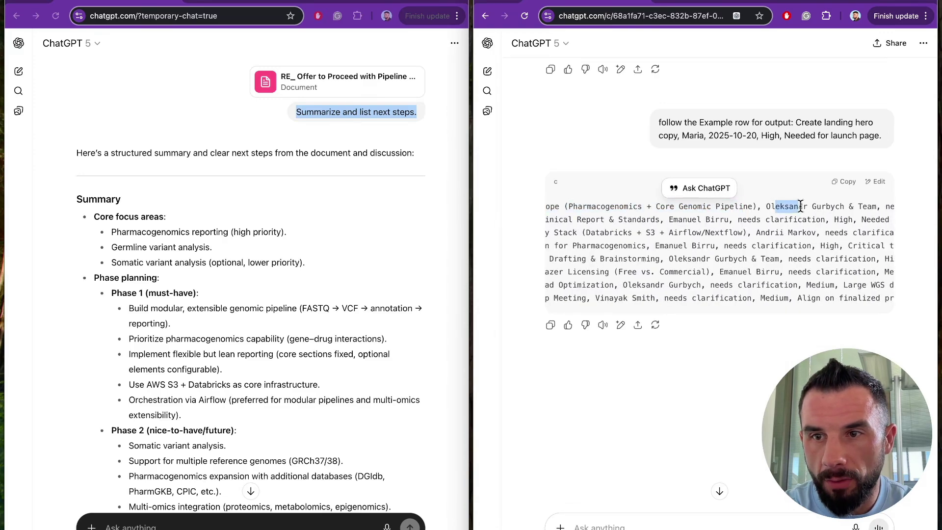
scroll(721, 231, right, 3)
drag(677, 206, 764, 207)
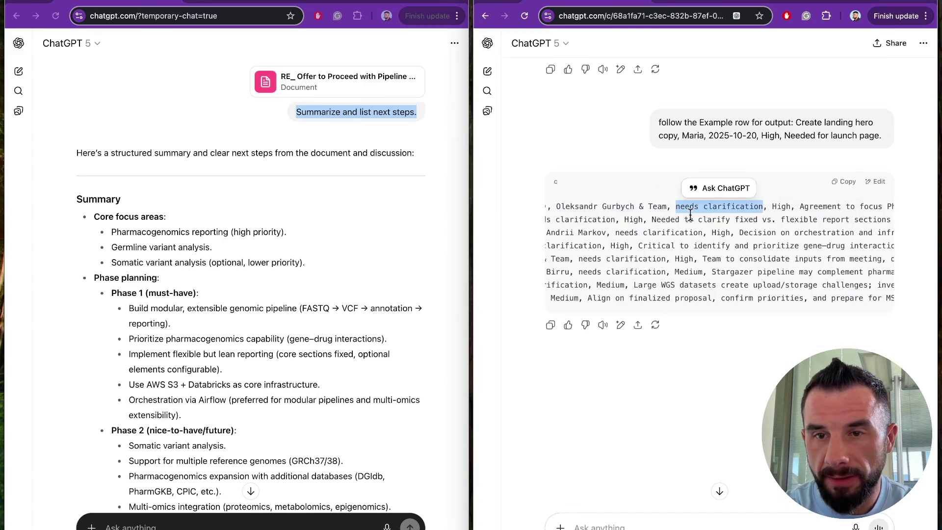
- Check the 'needs clarification' and 'High' priority values further down the CSV reply
scroll(690, 214, up, 5)
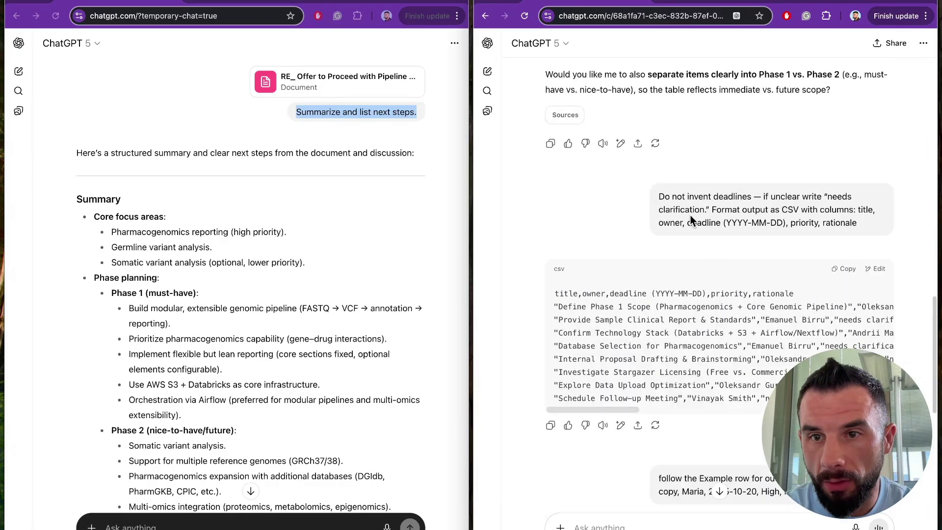
scroll(691, 216, down, 4)
scroll(712, 256, right, 2)
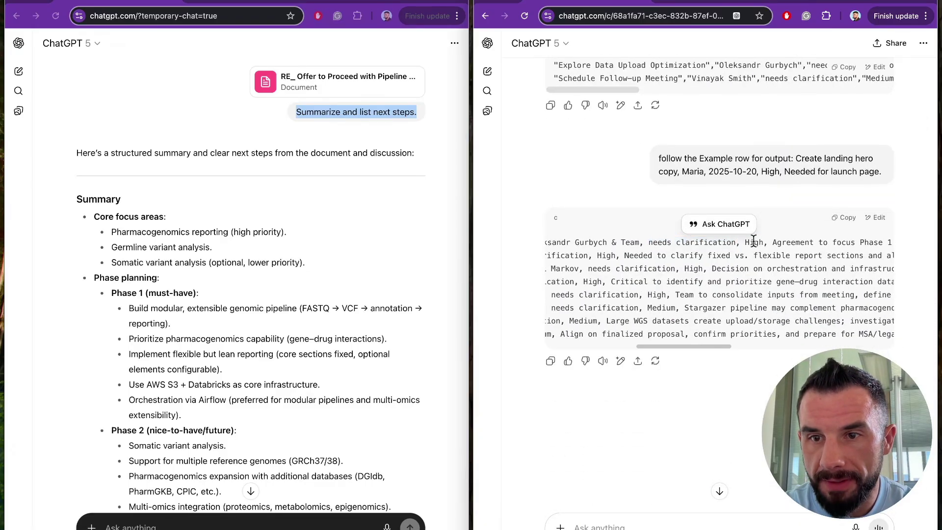
drag(730, 243, 753, 243)
scroll(754, 241, right, 2)
drag(667, 242, 835, 242)
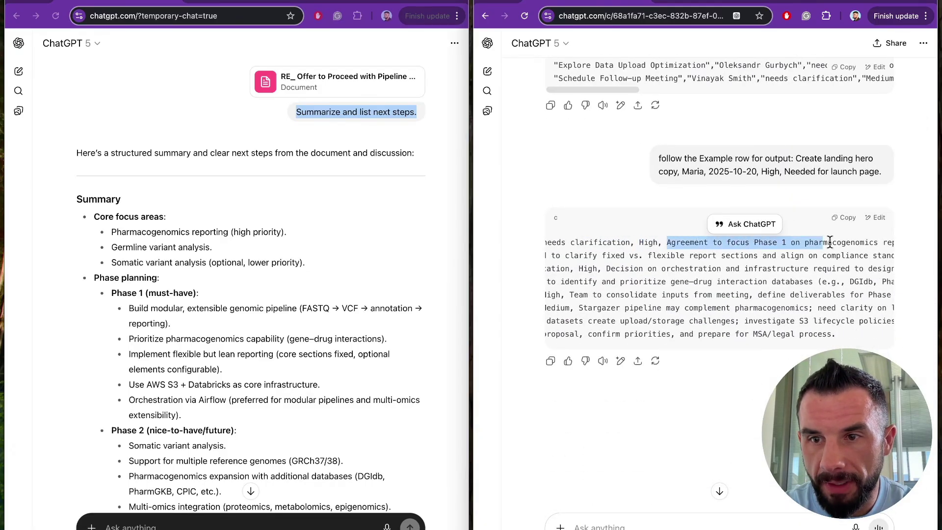
scroll(717, 265, left, 5)
scroll(717, 265, down, 1)
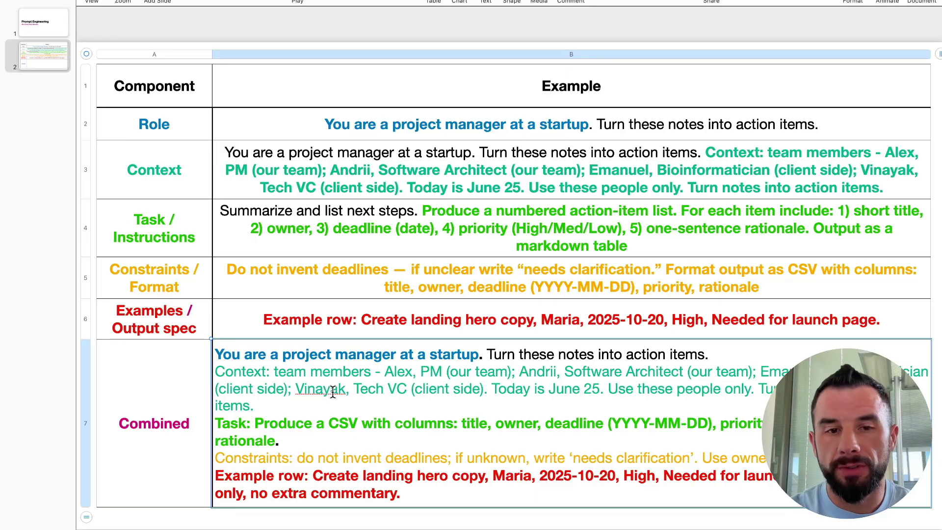
- On the Combined prompt slide, highlight the role sentence and the Context part
key(Right)
drag(219, 354, 477, 357)
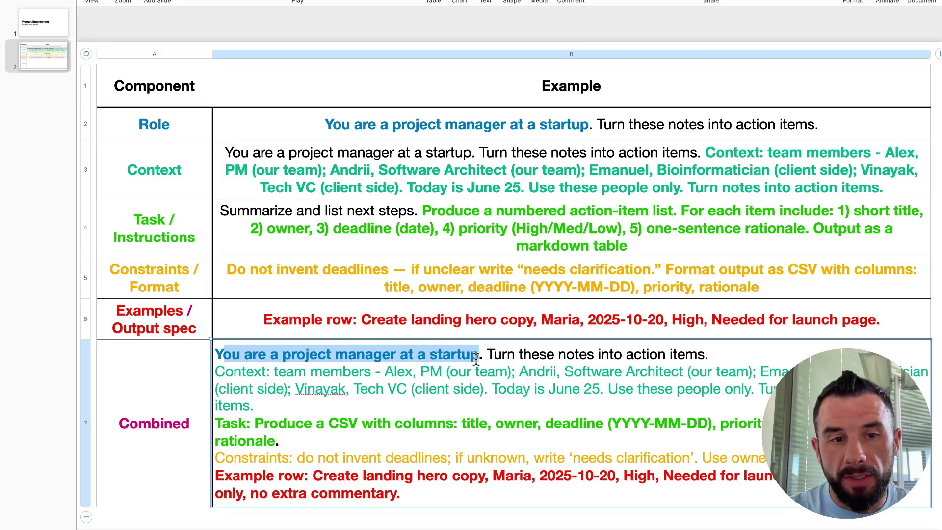
click(271, 387)
drag(226, 372, 353, 389)
- Highlight the CSV columns, the no-invented-deadlines rule and the example row, then select the whole prompt
drag(222, 423, 755, 421)
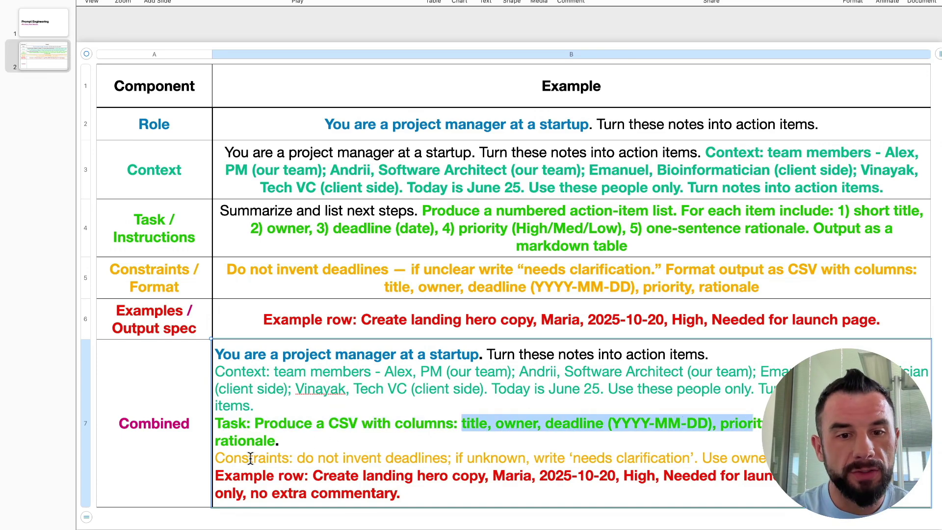
drag(297, 457, 620, 464)
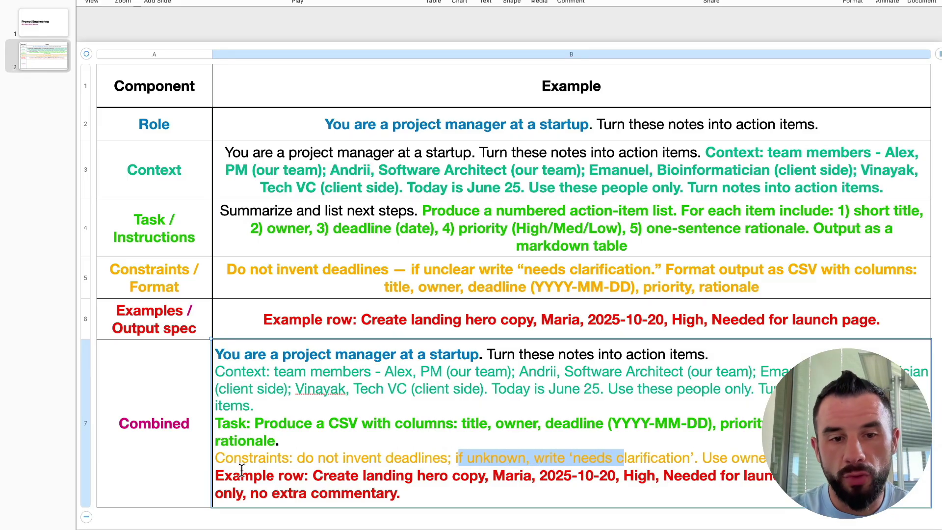
drag(323, 475, 479, 475)
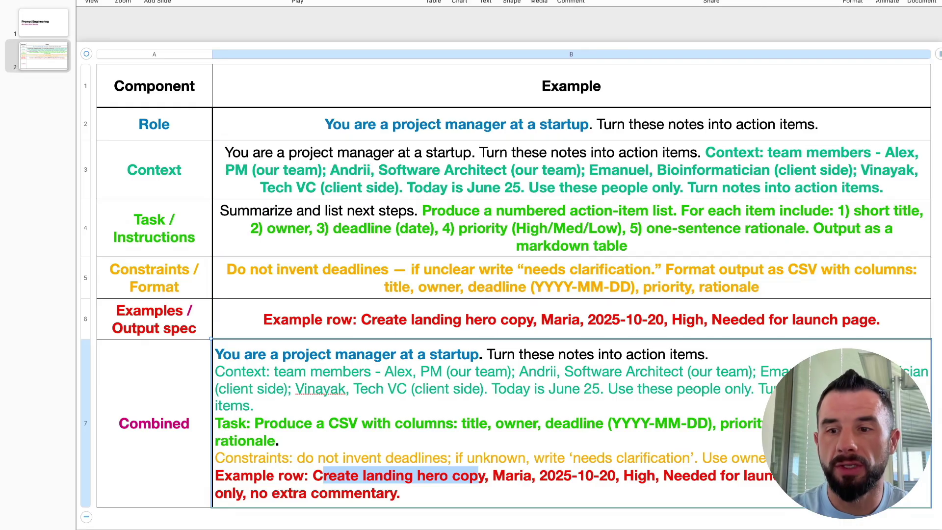
click(526, 431)
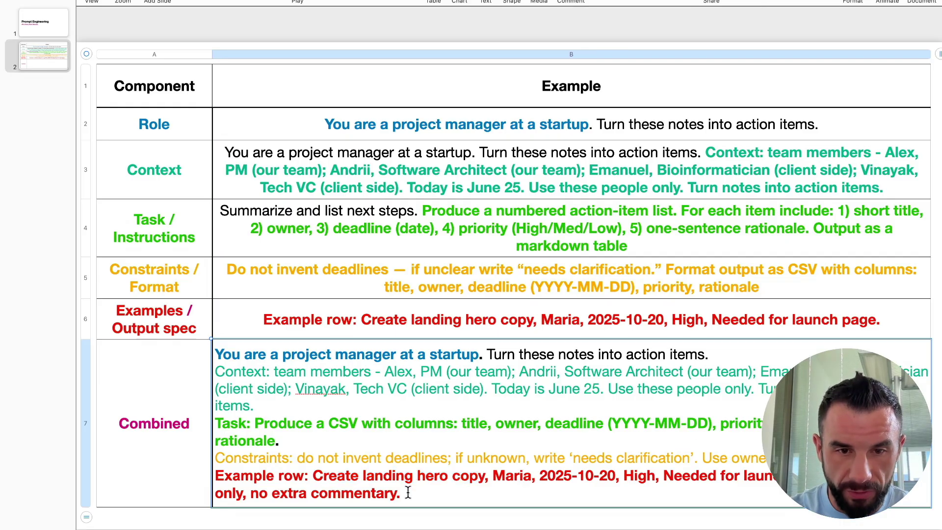
drag(408, 493, 217, 353)
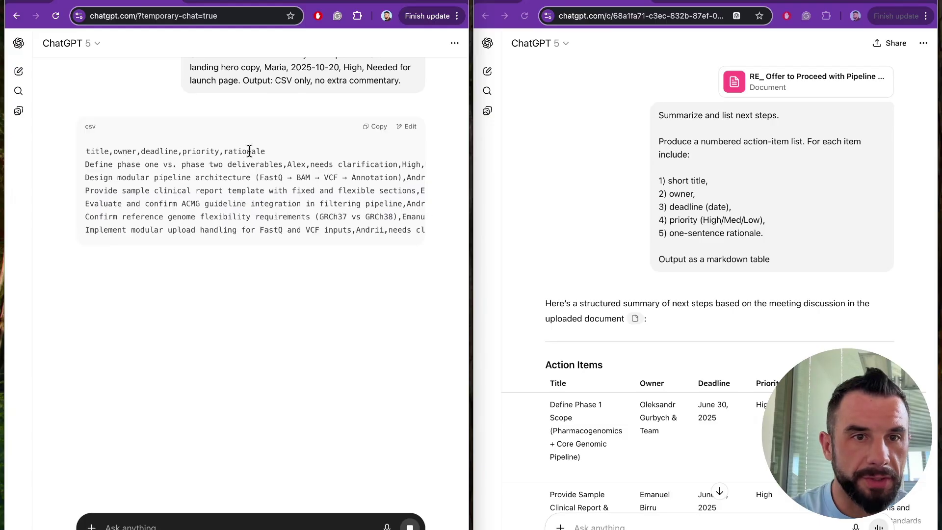
- Review every column of the CSV code block, from the header row rightward
drag(92, 157, 127, 165)
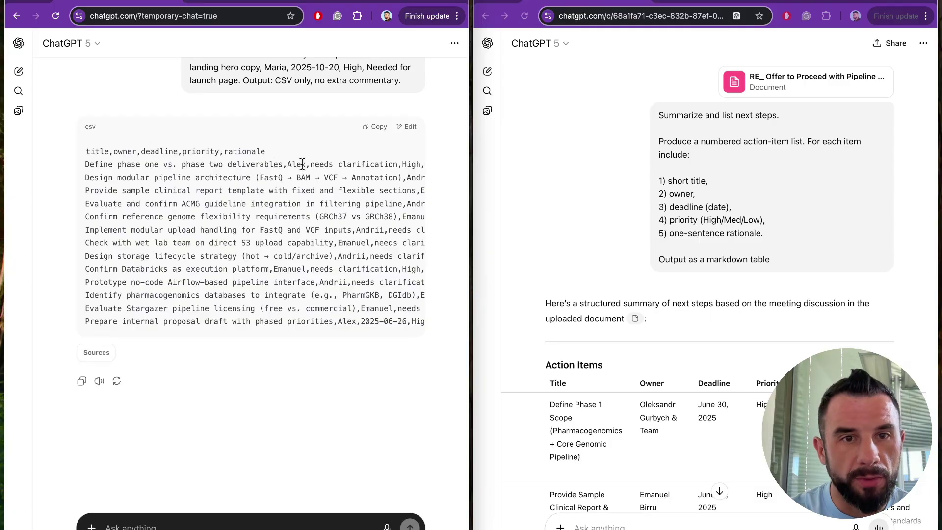
scroll(302, 164, right, 5)
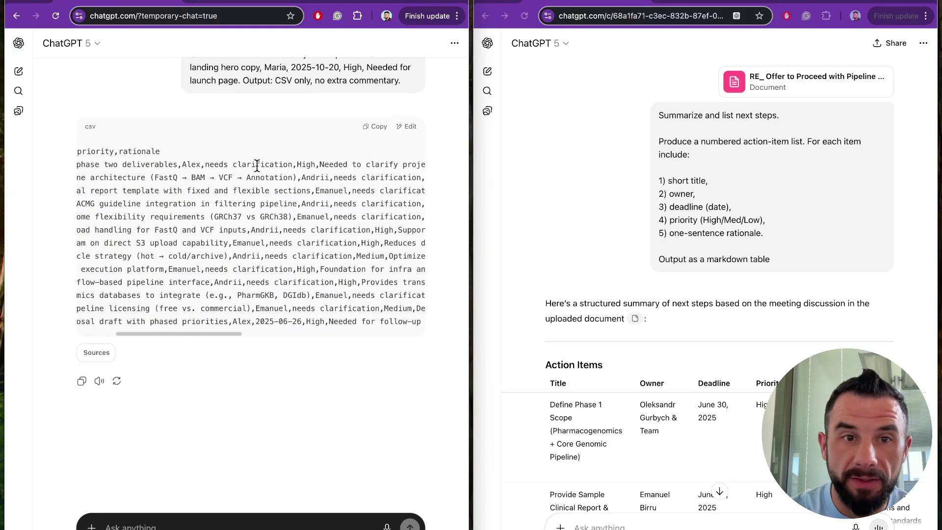
scroll(257, 165, right, 4)
scroll(267, 165, right, 6)
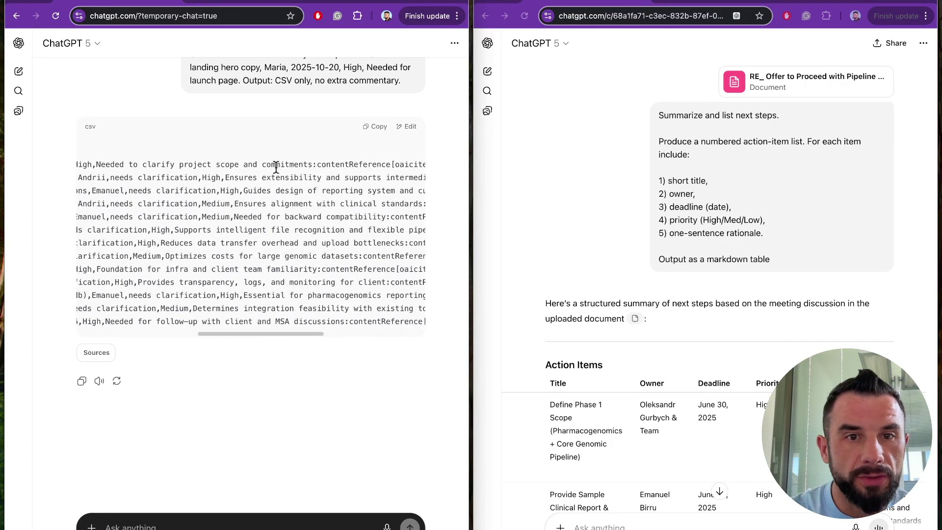
scroll(276, 166, right, 3)
scroll(276, 166, left, 15)
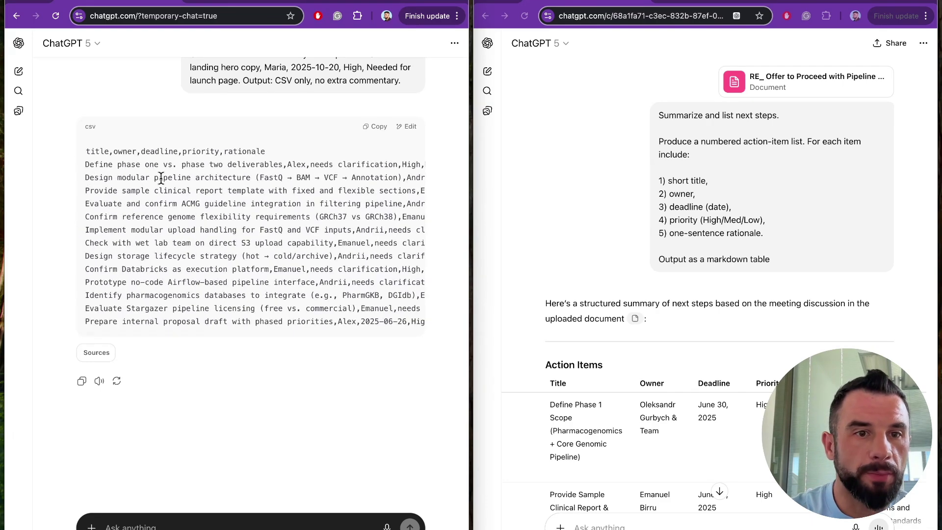
scroll(190, 180, right, 5)
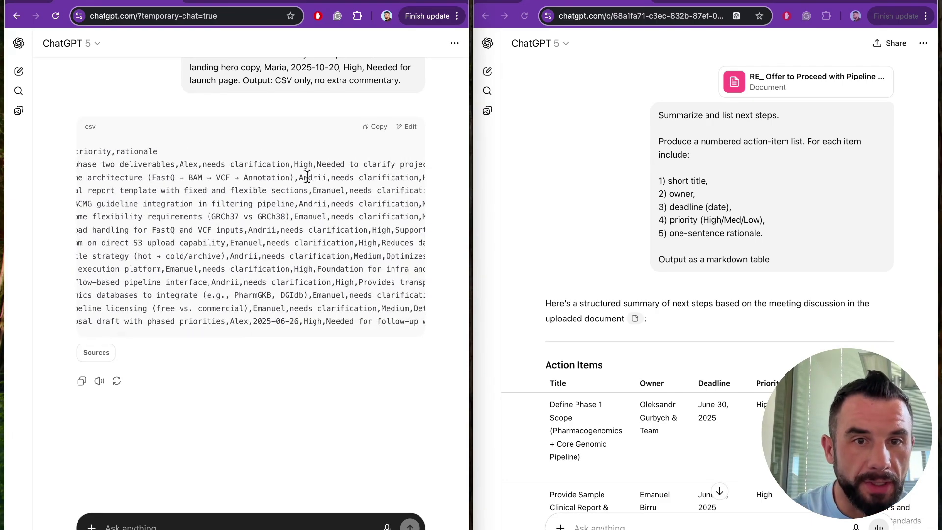
scroll(307, 177, right, 6)
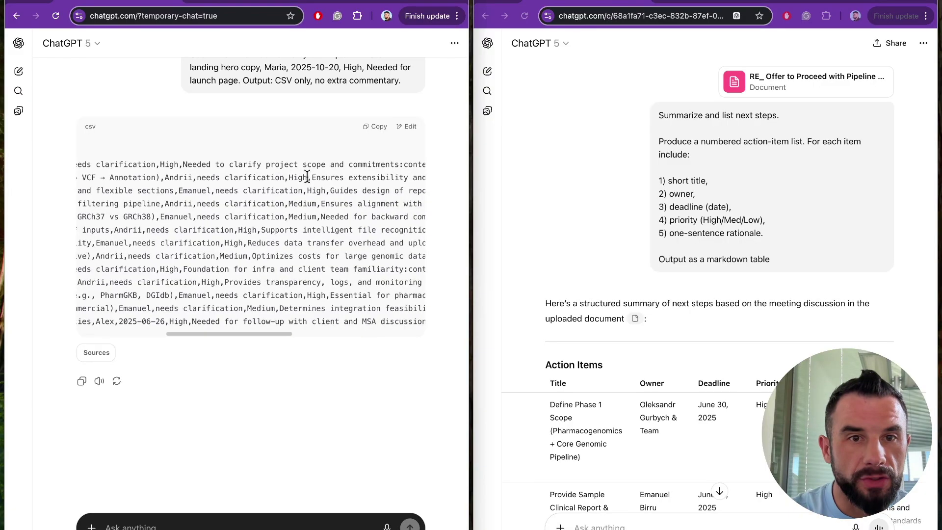
scroll(298, 178, right, 6)
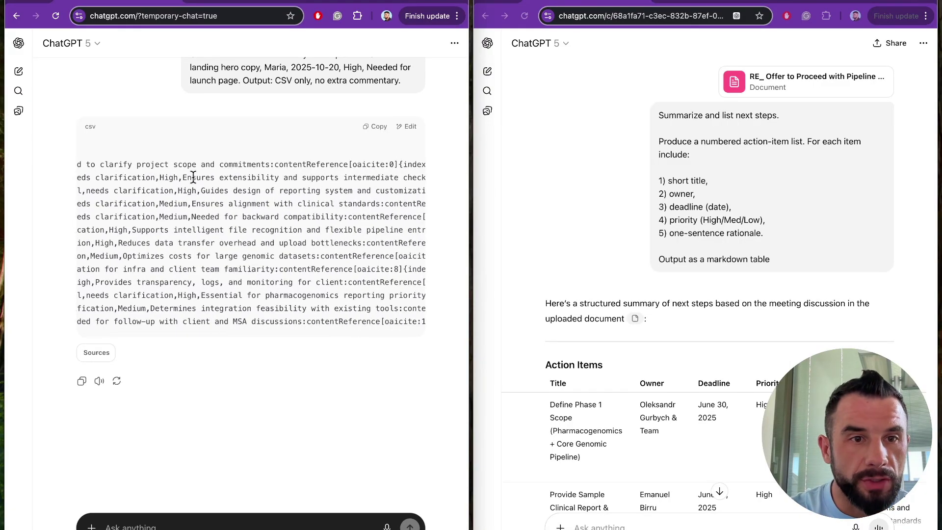
- Copy the finished action-item CSV code block to the clipboard
drag(183, 177, 292, 178)
scroll(292, 178, right, 5)
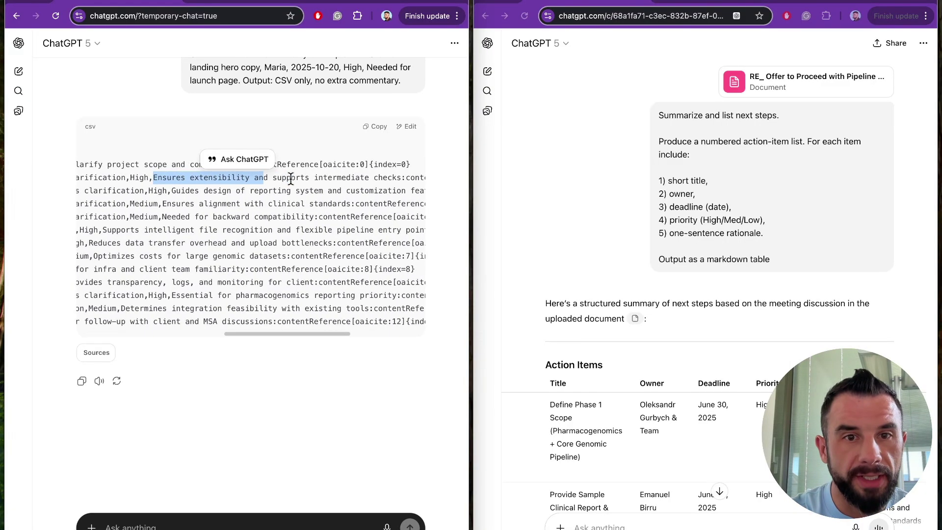
scroll(275, 178, left, 12)
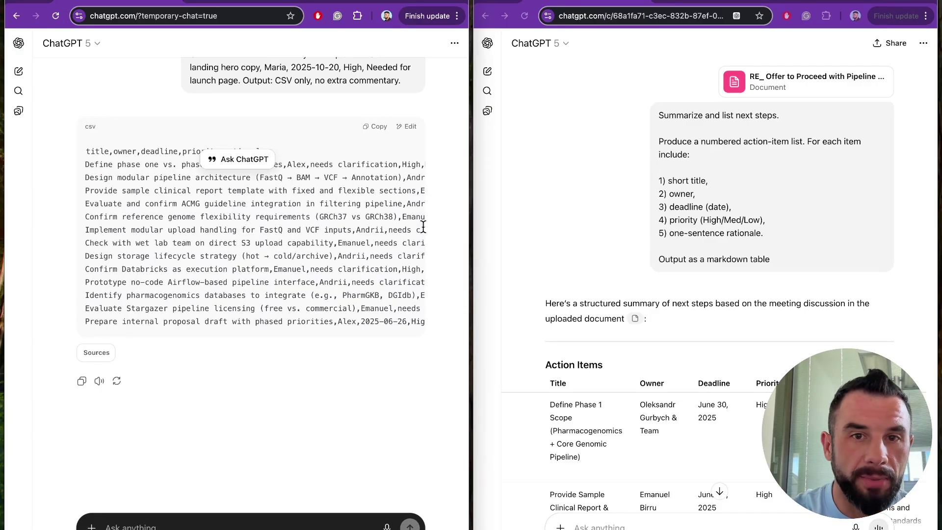
click(370, 127)
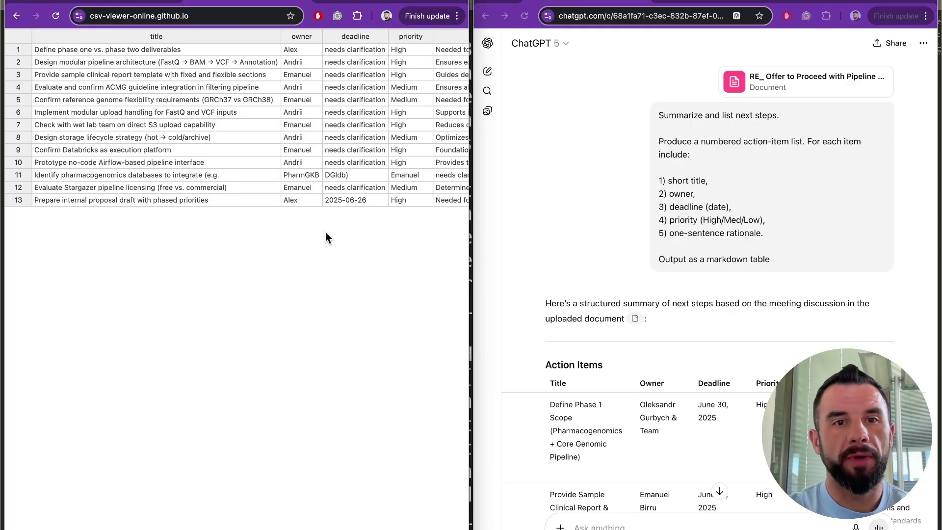
- Maximize the CSV viewer and zoom in to read the 13-row table's rationale column
double_click(475, 77)
key(super+equal)
key(super+equal)
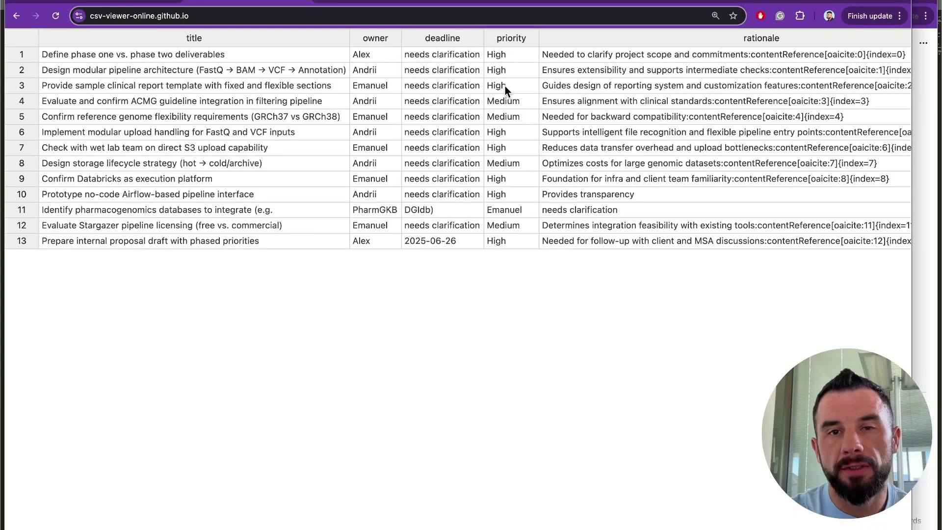
scroll(505, 87, right, 2)
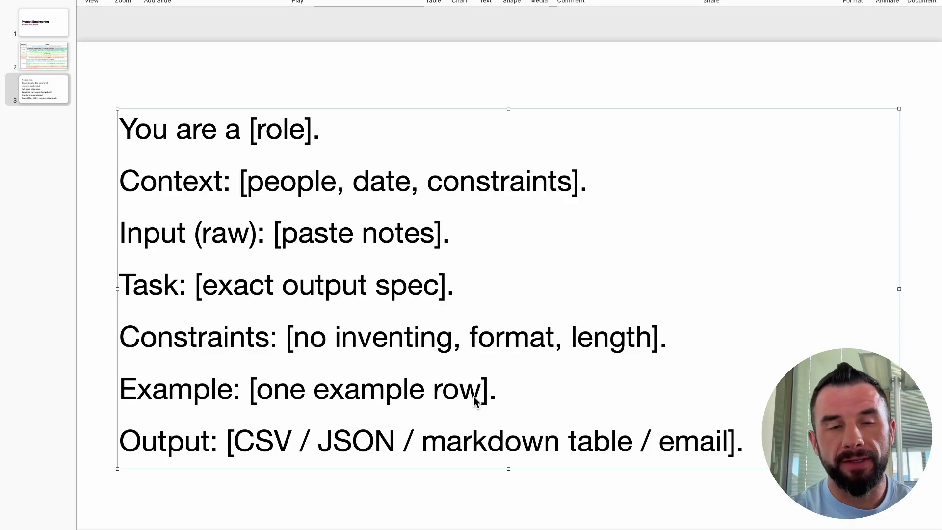
drag(248, 129, 305, 128)
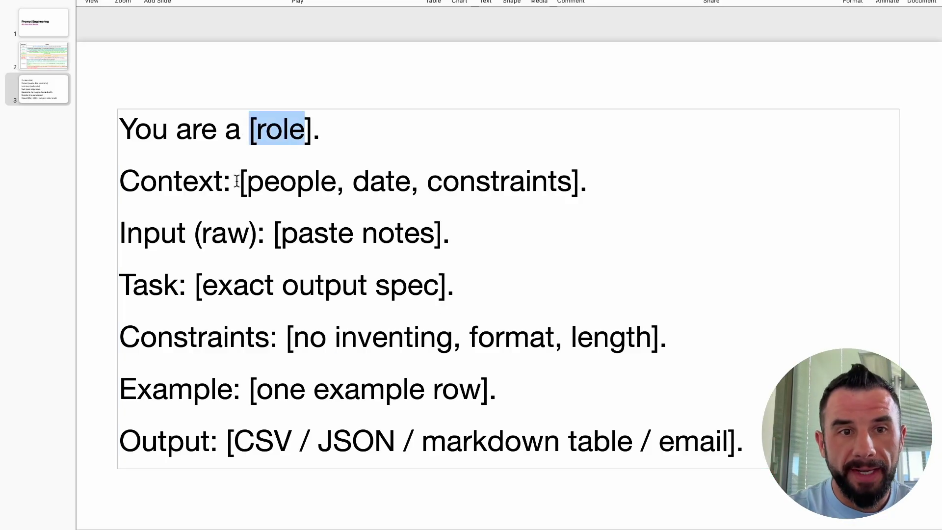
drag(239, 181, 589, 181)
drag(273, 233, 442, 235)
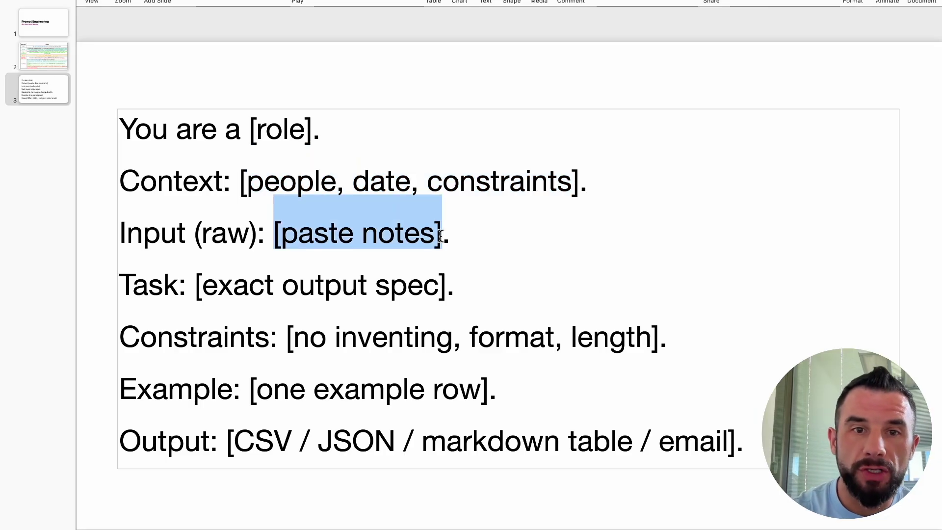